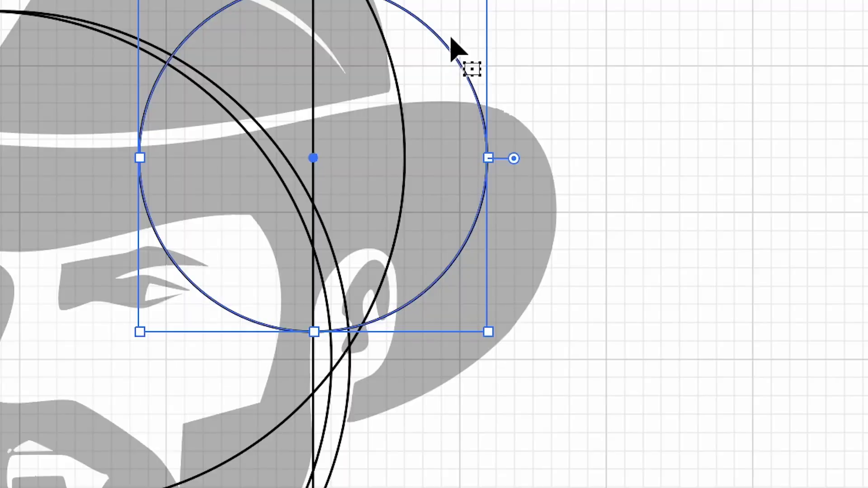
Move the circle and generate Gen Shape Fill artwork from the prompt 'man wearing hat silh'
{"action": "left_click_drag", "start_coordinate": [459, 52], "coordinate": [515, 120]}
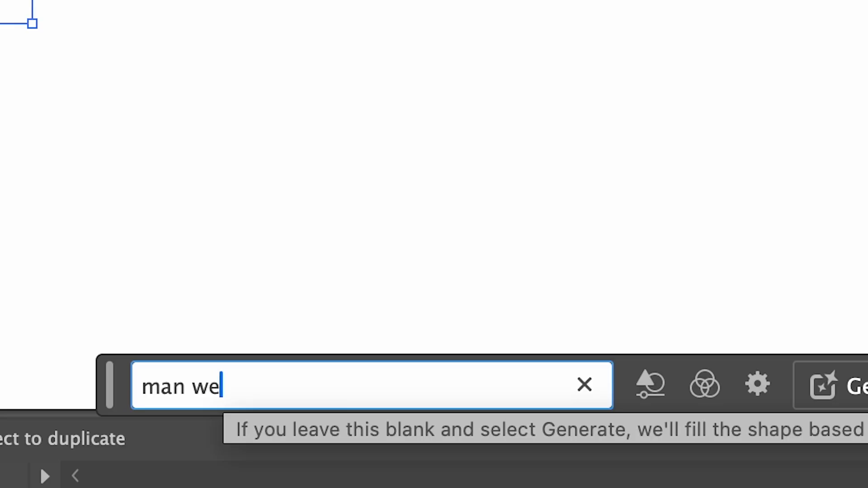
{"action": "type", "text": "aring har"}
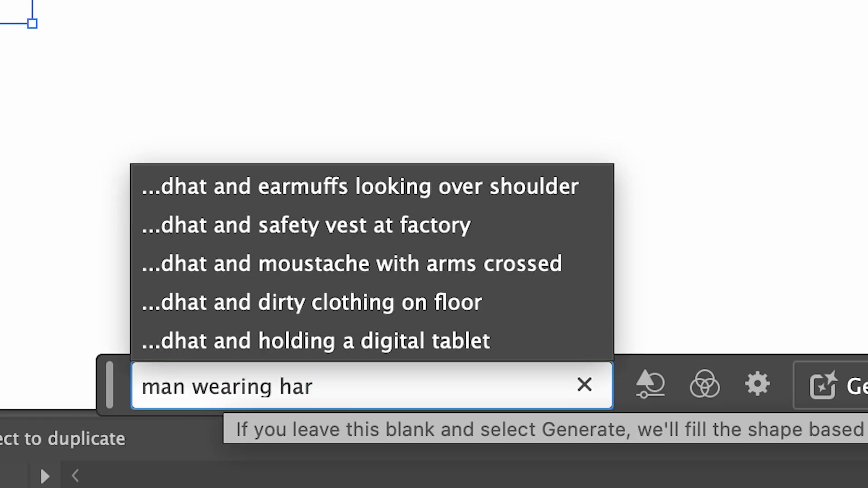
{"action": "key", "text": "BackSpace"}
{"action": "type", "text": "t silh"}
{"action": "left_click", "coordinate": [573, 343]}
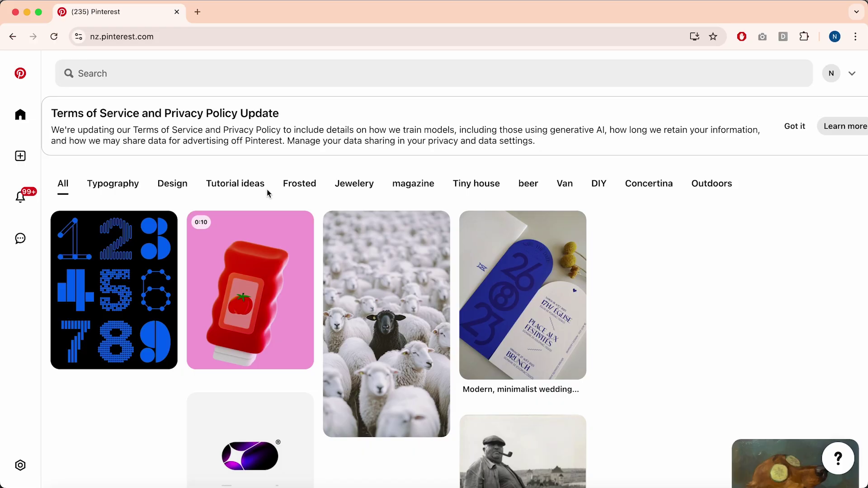
Search Pinterest for 'shepherd' and paste the Alpine Shepherd photo at the artboard's top-left
{"action": "left_click", "coordinate": [184, 75]}
{"action": "type", "text": "shepherd"}
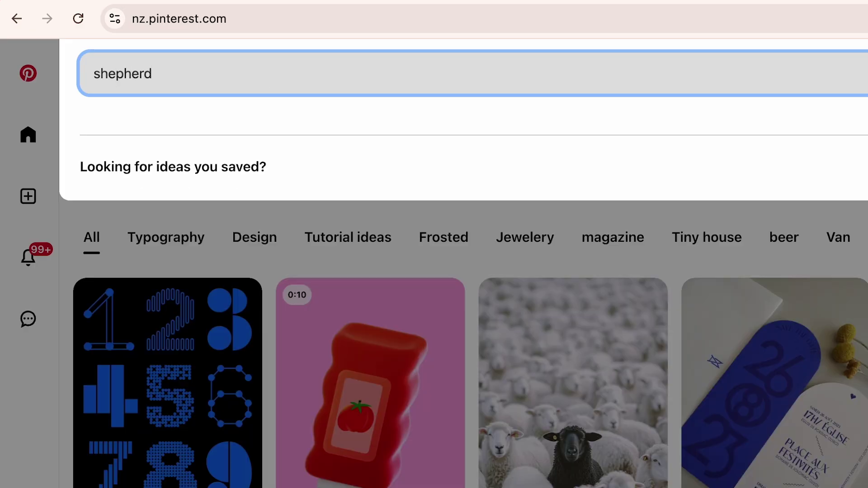
{"action": "key", "text": "Return"}
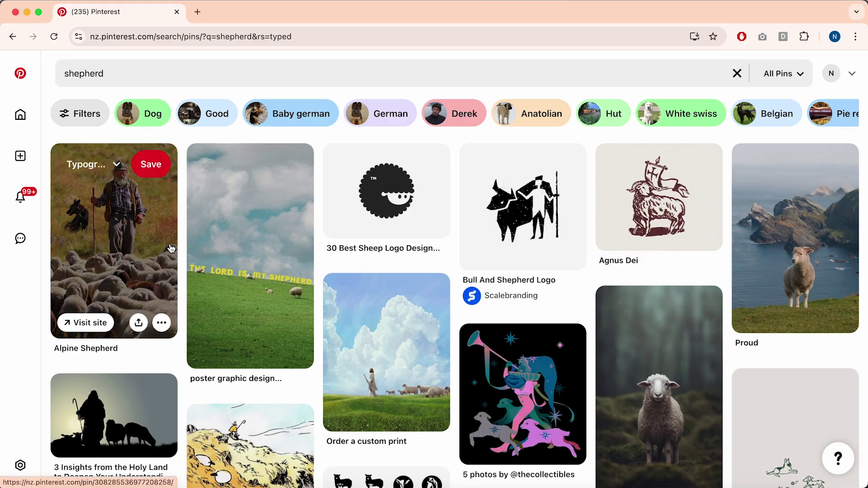
{"action": "left_click", "coordinate": [150, 251]}
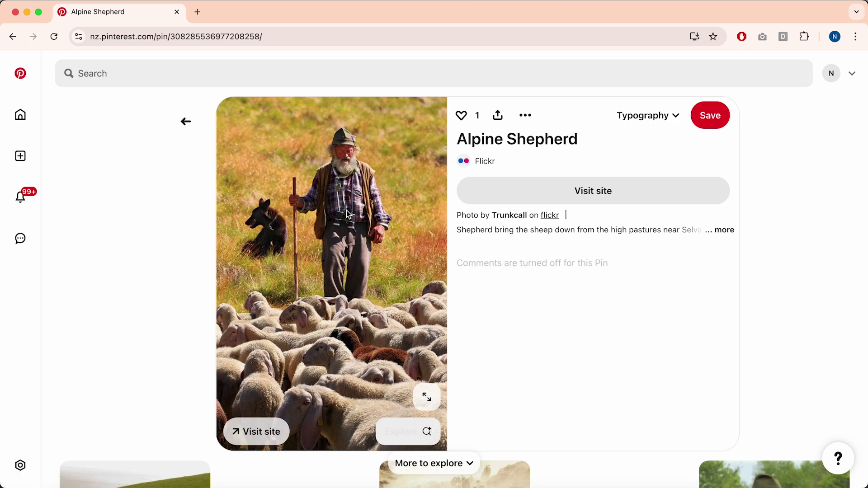
{"action": "right_click", "coordinate": [349, 209]}
{"action": "left_click", "coordinate": [362, 242]}
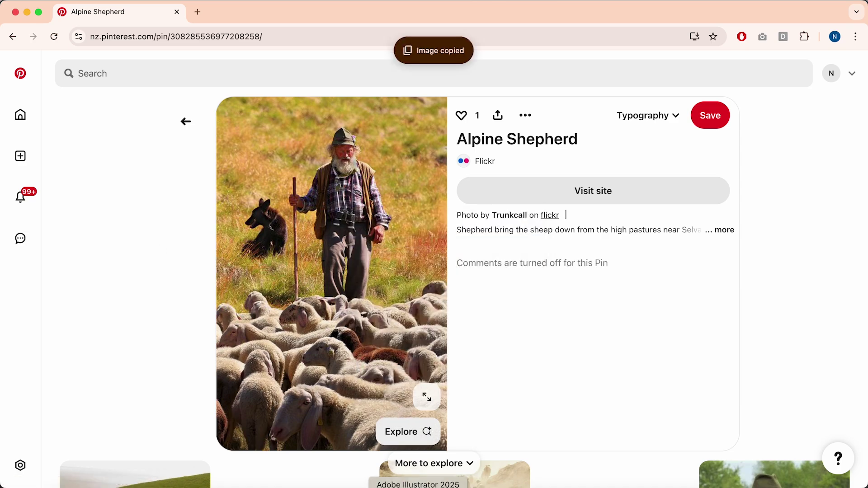
{"action": "key", "text": "super+Tab"}
{"action": "key", "text": "super+v"}
{"action": "left_click_drag", "start_coordinate": [448, 223], "coordinate": [197, 161]}
Paste the kneeling old shepherd photo beside the first, then search 'shepherd logo'
{"action": "key", "text": "super+Tab"}
{"action": "scroll", "coordinate": [342, 384], "scroll_direction": "down", "scroll_amount": 5}
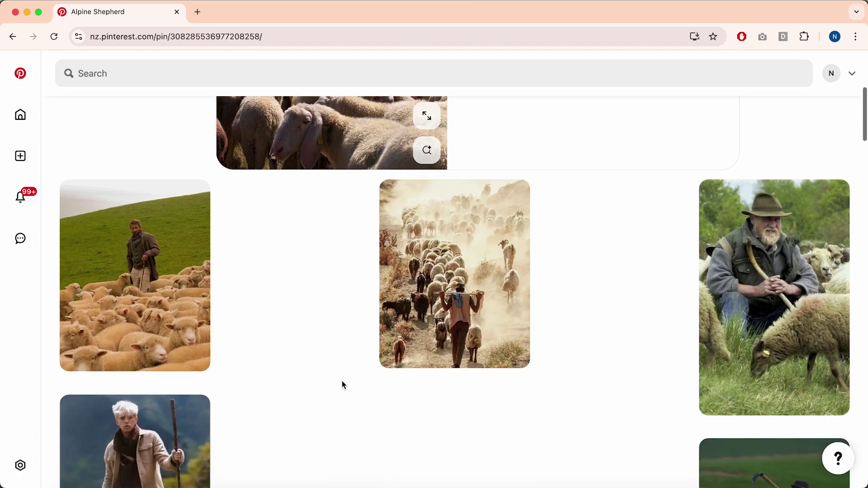
{"action": "scroll", "coordinate": [342, 381], "scroll_direction": "down", "scroll_amount": 3}
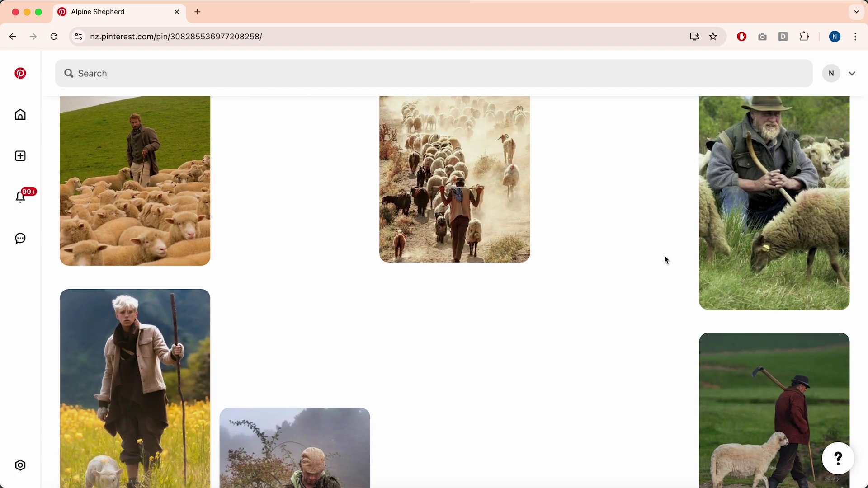
{"action": "left_click", "coordinate": [757, 177]}
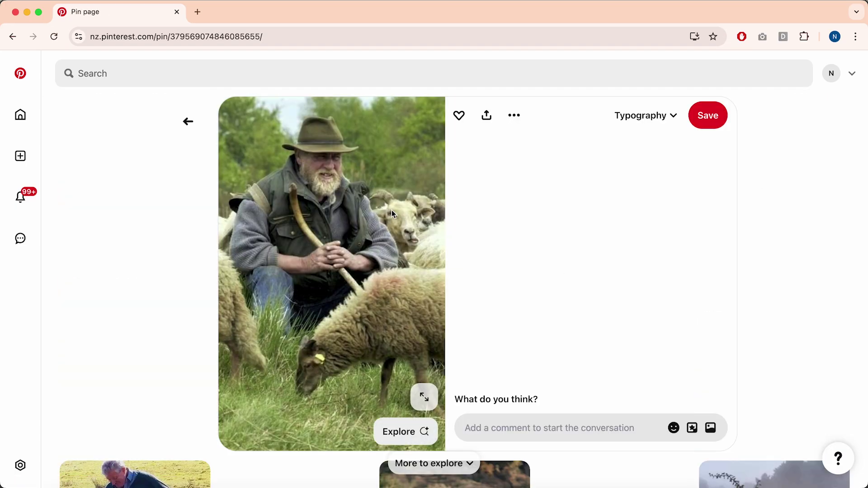
{"action": "right_click", "coordinate": [368, 202]}
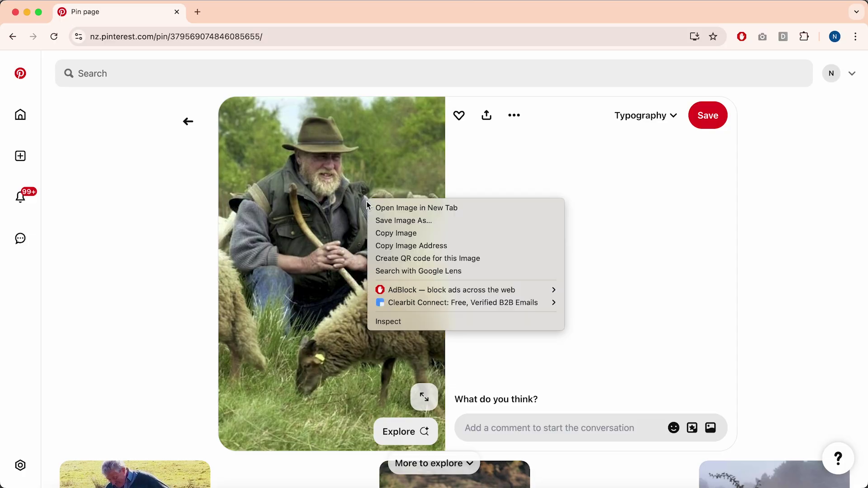
{"action": "left_click", "coordinate": [387, 234]}
{"action": "key", "text": "super+Tab"}
{"action": "left_click", "coordinate": [386, 237]}
{"action": "key", "text": "super+v"}
{"action": "left_click_drag", "start_coordinate": [420, 236], "coordinate": [314, 184]}
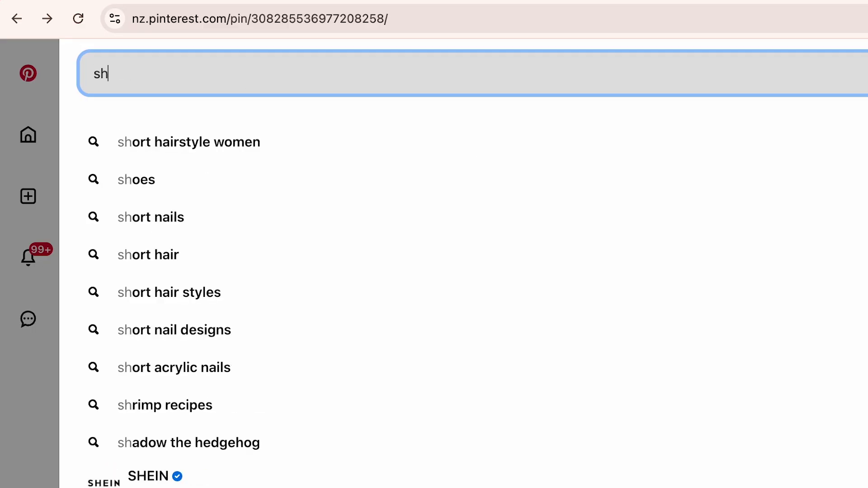
{"action": "type", "text": "ep"}
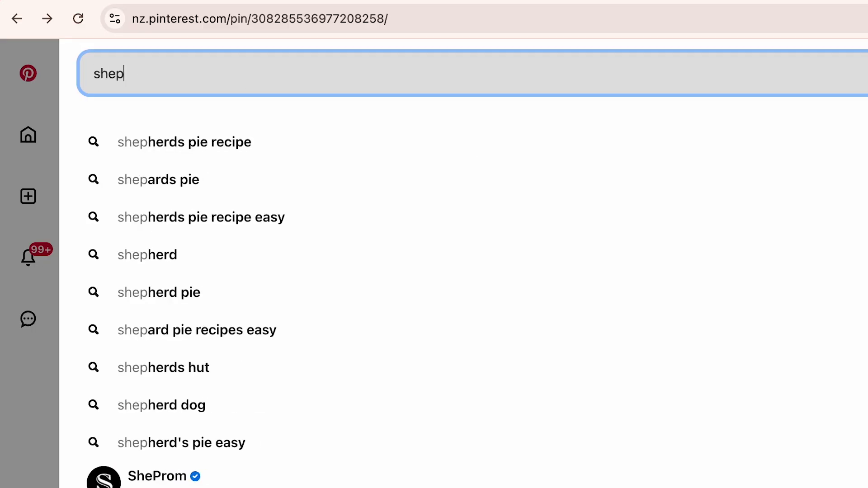
{"action": "type", "text": "herd logo"}
{"action": "key", "text": "Return"}
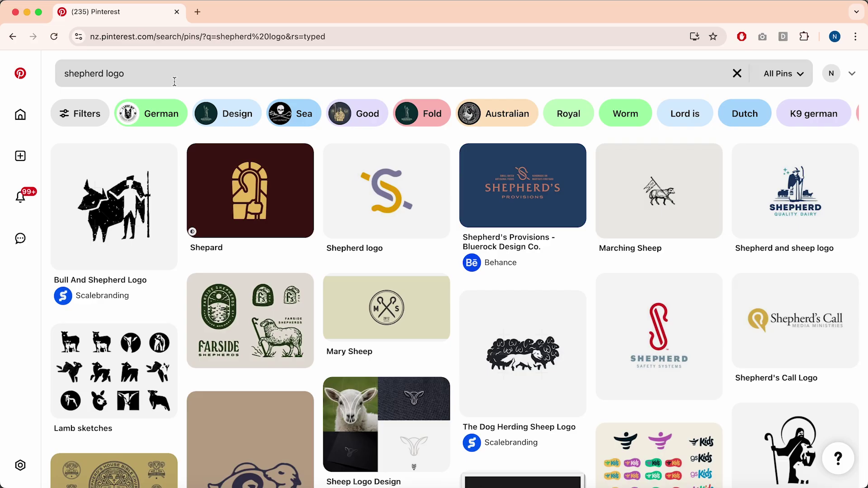
Move the sheep sketch right, then paste, shrink and place the Black Sheep Head Simple Logo
{"action": "scroll", "coordinate": [519, 180], "scroll_direction": "down", "scroll_amount": 5}
{"action": "scroll", "coordinate": [520, 180], "scroll_direction": "down", "scroll_amount": 5}
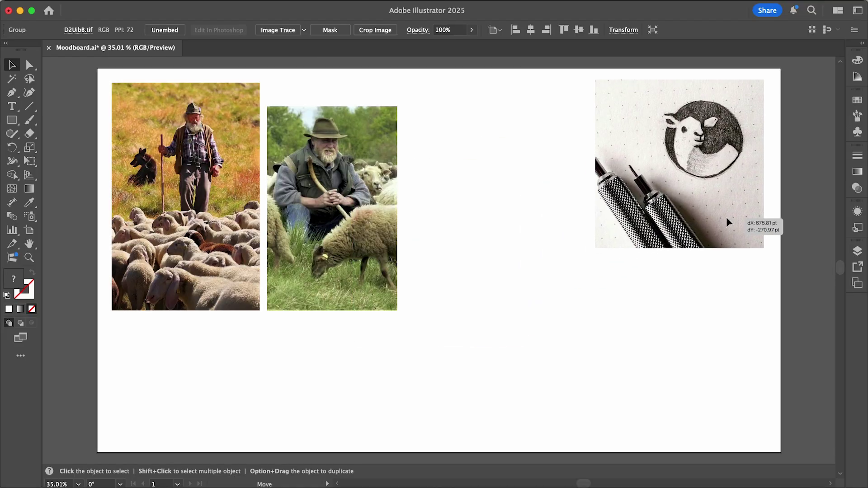
{"action": "left_click_drag", "start_coordinate": [726, 217], "coordinate": [724, 230]}
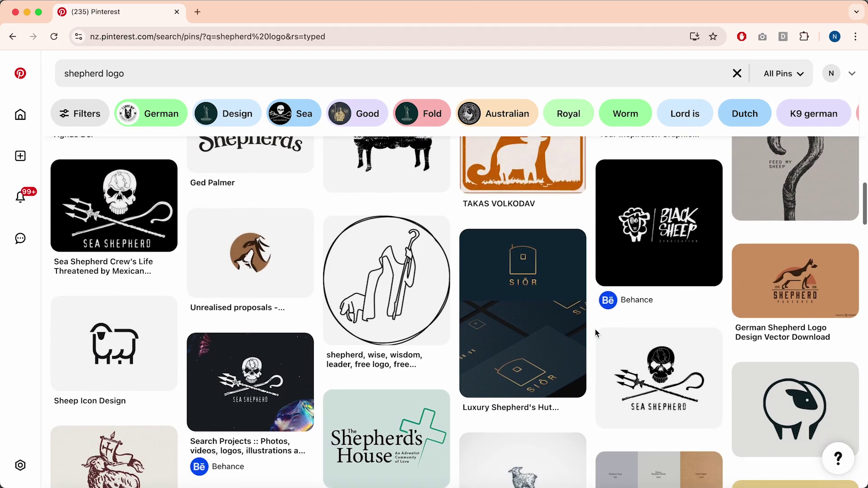
{"action": "scroll", "coordinate": [595, 333], "scroll_direction": "down", "scroll_amount": 6}
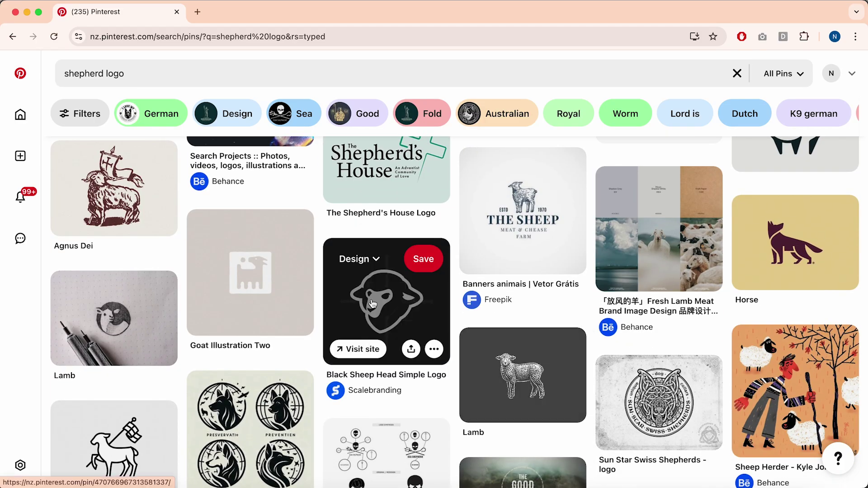
{"action": "left_click", "coordinate": [373, 304]}
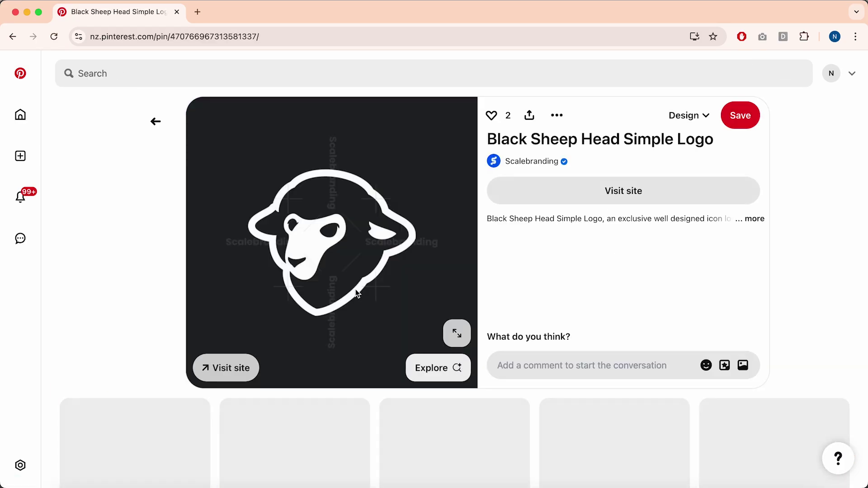
{"action": "right_click", "coordinate": [355, 289]}
{"action": "left_click", "coordinate": [369, 321]}
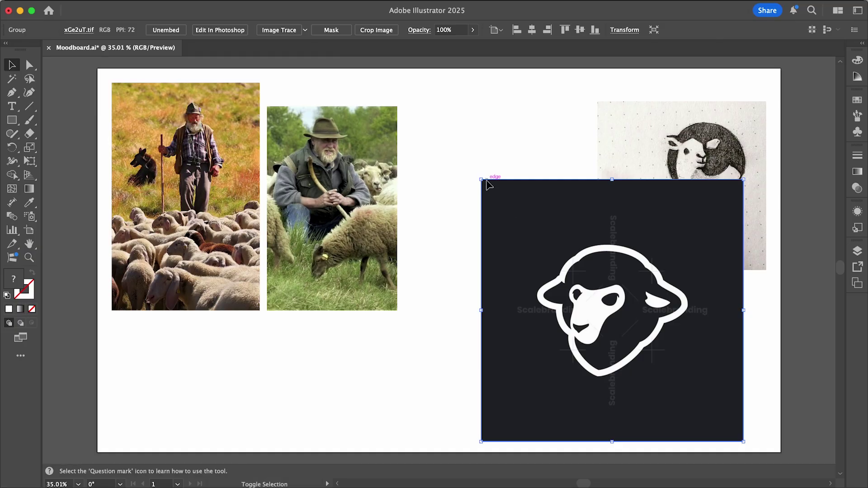
{"action": "left_click_drag", "start_coordinate": [481, 179], "coordinate": [616, 314]}
{"action": "left_click_drag", "start_coordinate": [667, 364], "coordinate": [690, 331]}
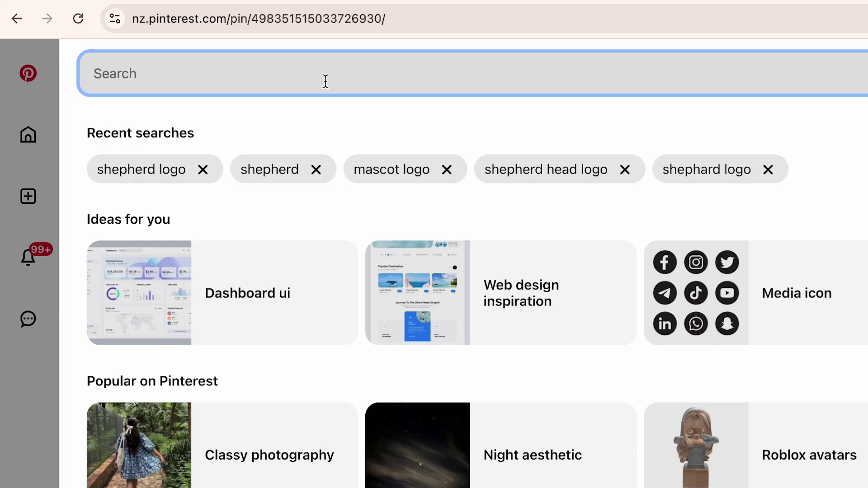
Search 'minimal mascot logo' and copy the bear-in-hat logo's image address
{"action": "type", "text": "minimal "}
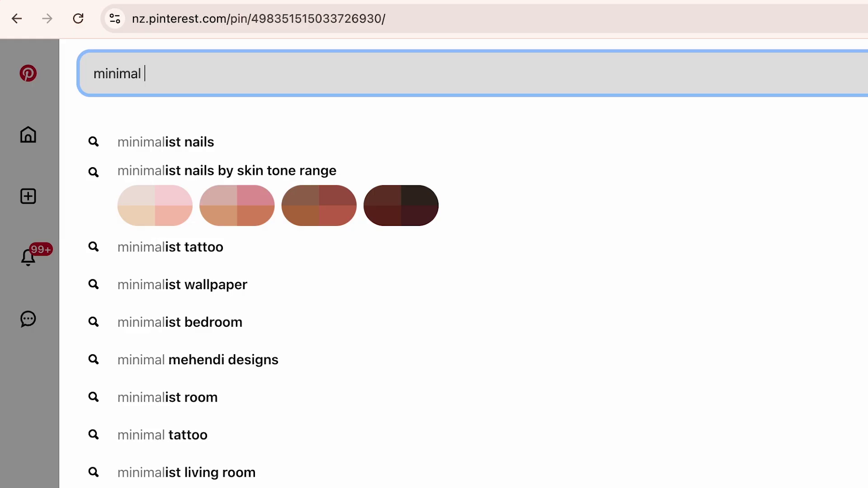
{"action": "type", "text": "mascot logo"}
{"action": "key", "text": "Return"}
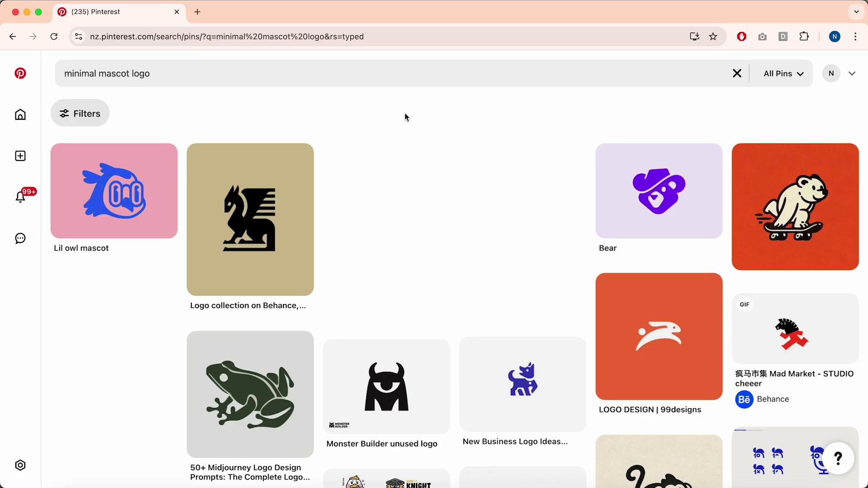
{"action": "scroll", "coordinate": [420, 159], "scroll_direction": "down", "scroll_amount": 3}
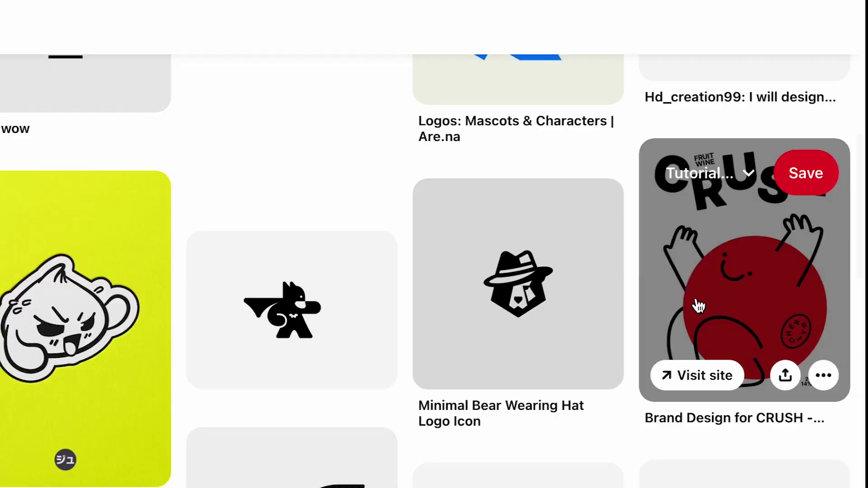
{"action": "scroll", "coordinate": [698, 306], "scroll_direction": "down", "scroll_amount": 2}
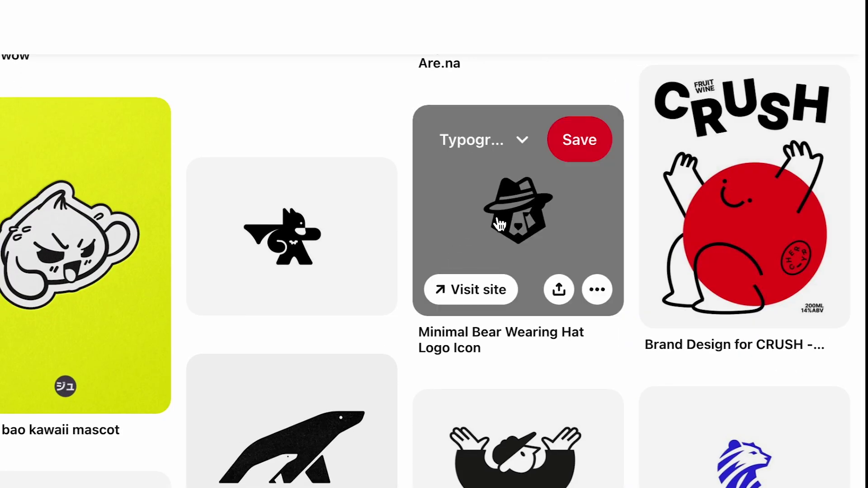
{"action": "right_click", "coordinate": [499, 212]}
{"action": "left_click", "coordinate": [548, 470]}
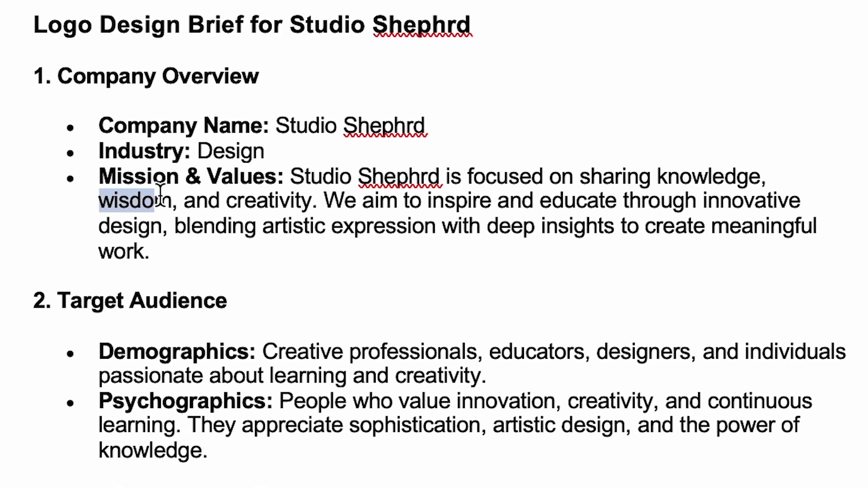
Highlight 'wisdom', 'creativity' and 'knowledge' in the brief's Mission & Values line
{"action": "left_click_drag", "start_coordinate": [160, 195], "coordinate": [173, 200]}
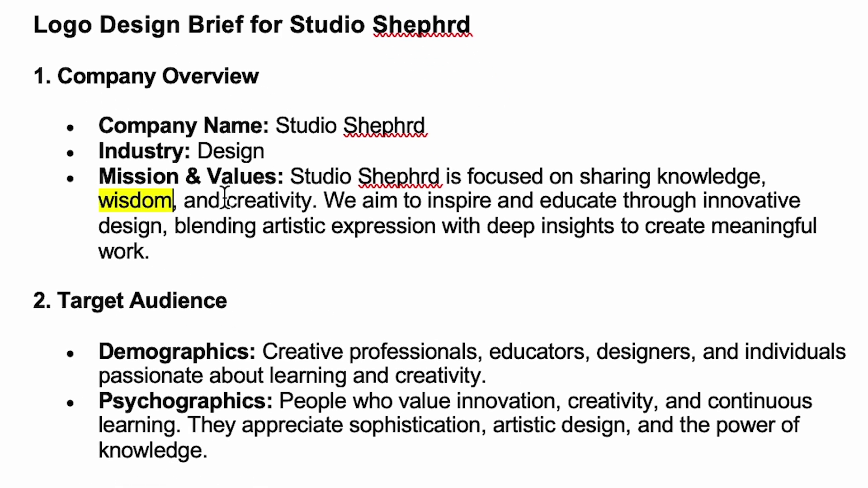
{"action": "left_click_drag", "start_coordinate": [226, 200], "coordinate": [311, 200]}
{"action": "left_click_drag", "start_coordinate": [660, 177], "coordinate": [761, 176]}
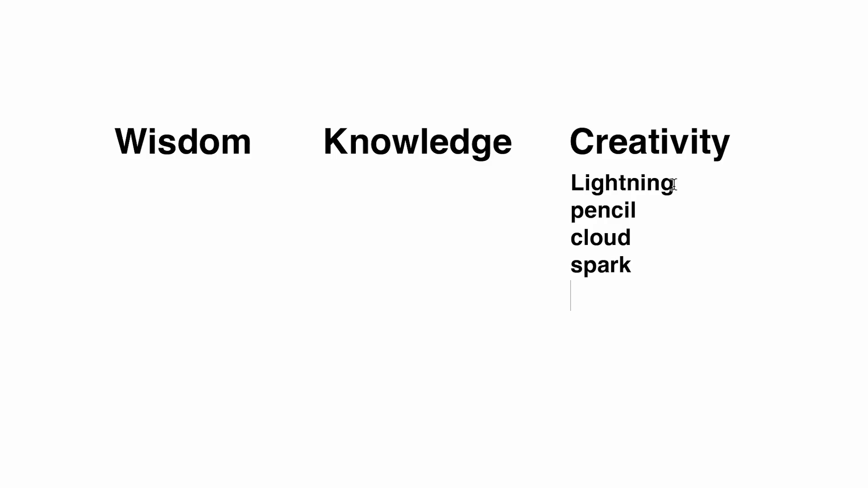
List 'books words' and 'brain' under the Knowledge heading
{"action": "left_click", "coordinate": [342, 193]}
{"action": "type", "text": "books "}
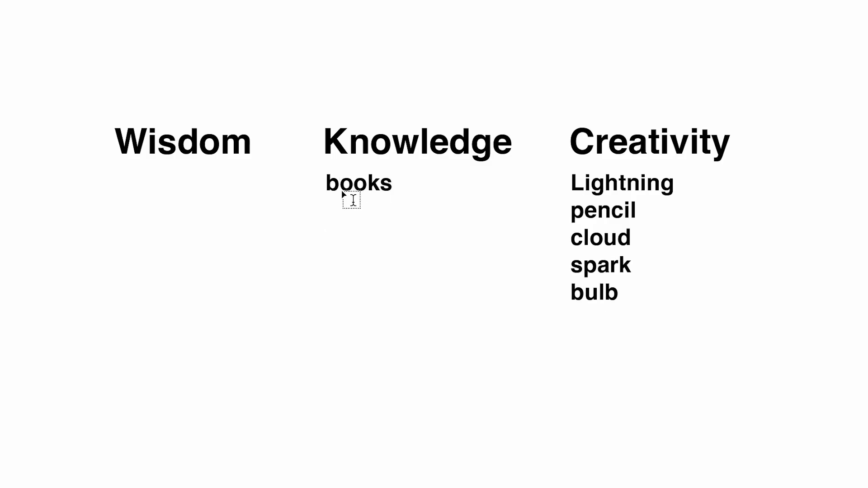
{"action": "type", "text": "words"}
{"action": "key", "text": "Return"}
{"action": "type", "text": "brain"}
{"action": "key", "text": "Return"}
Add 'bear' under Wisdom, copy 'beard' down, and begin a curve along the Zeus beard
{"action": "left_click", "coordinate": [122, 184]}
{"action": "type", "text": "beard"}
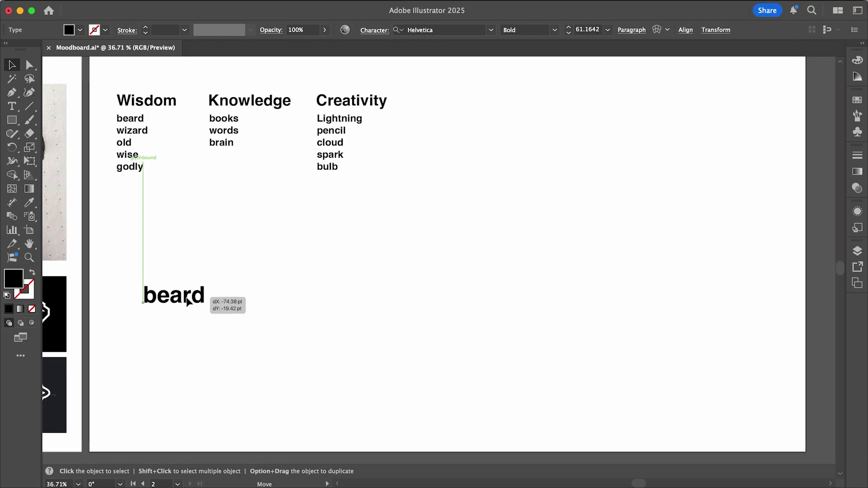
{"action": "left_click_drag", "start_coordinate": [196, 295], "coordinate": [267, 304]}
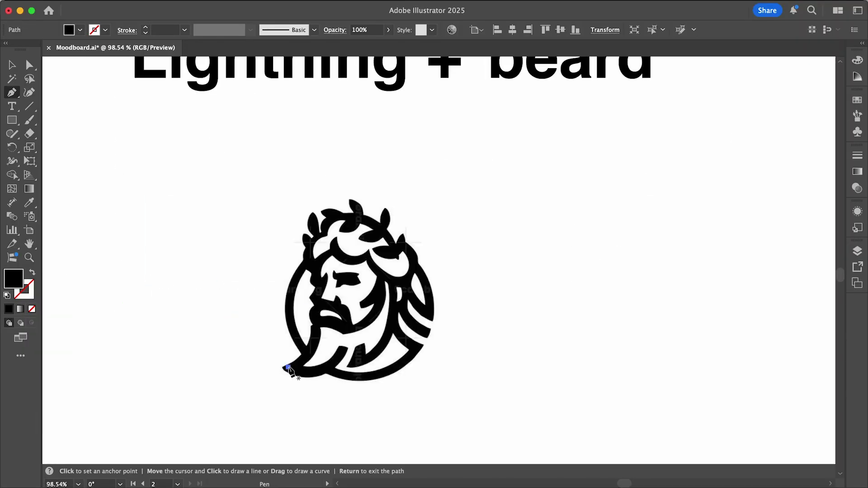
{"action": "left_click_drag", "start_coordinate": [318, 321], "coordinate": [355, 328]}
Close the beard outline with three more anchors and move it to the right
{"action": "key", "text": "Return"}
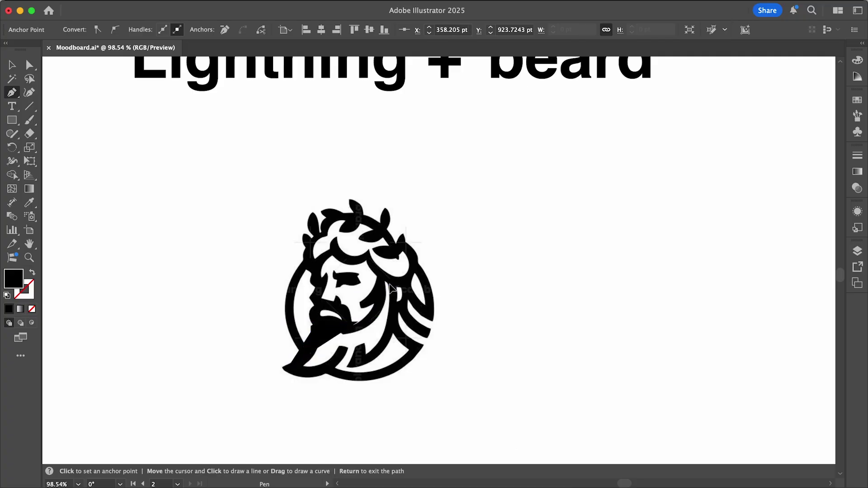
{"action": "left_click", "coordinate": [389, 350]}
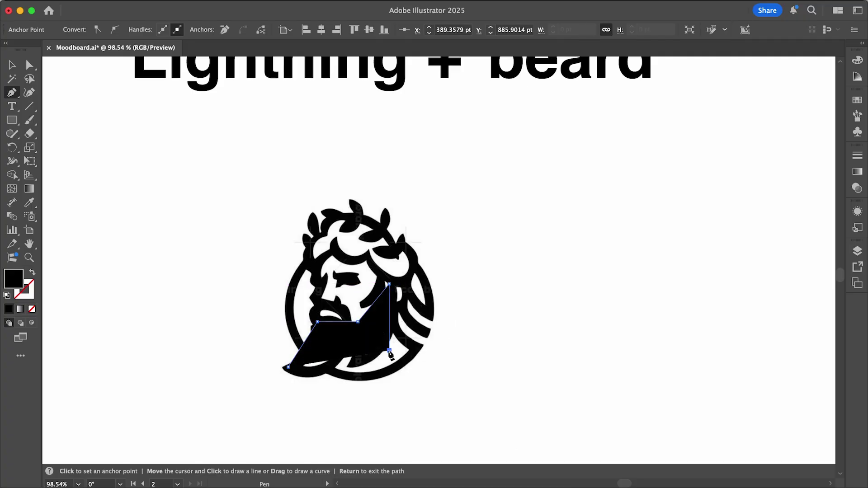
{"action": "left_click", "coordinate": [360, 367]}
{"action": "left_click", "coordinate": [287, 367]}
{"action": "left_click_drag", "start_coordinate": [326, 348], "coordinate": [515, 357]}
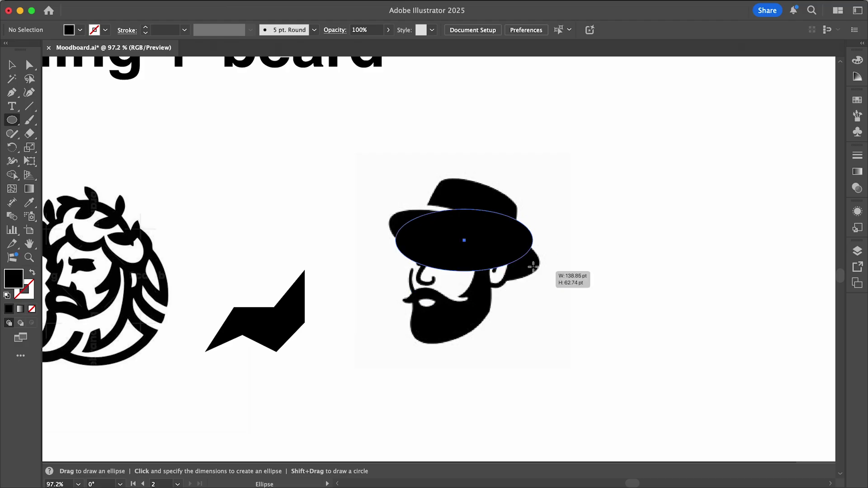
Draw an ellipse hat brim tilted about 16° and a tilted rectangle crown block
{"action": "left_click_drag", "start_coordinate": [567, 276], "coordinate": [555, 270]}
{"action": "left_click_drag", "start_coordinate": [561, 208], "coordinate": [490, 224]}
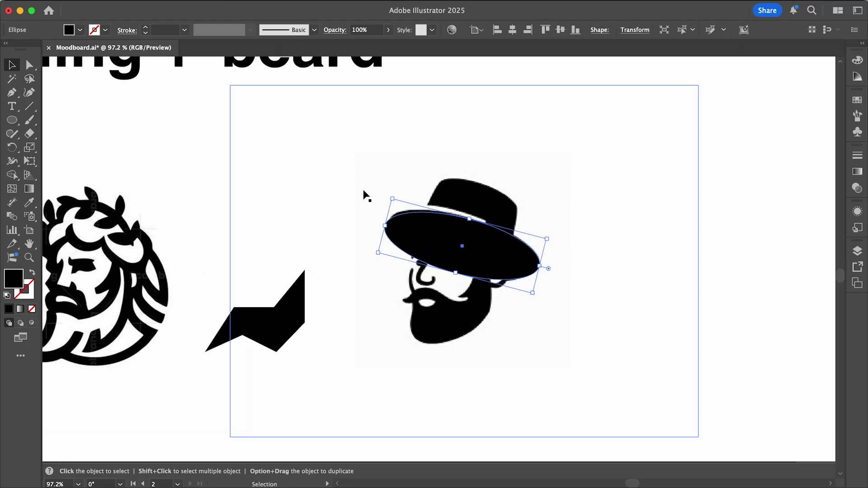
{"action": "left_click_drag", "start_coordinate": [12, 120], "coordinate": [45, 119]}
{"action": "left_click_drag", "start_coordinate": [432, 171], "coordinate": [518, 222]}
{"action": "left_click_drag", "start_coordinate": [520, 179], "coordinate": [481, 222]}
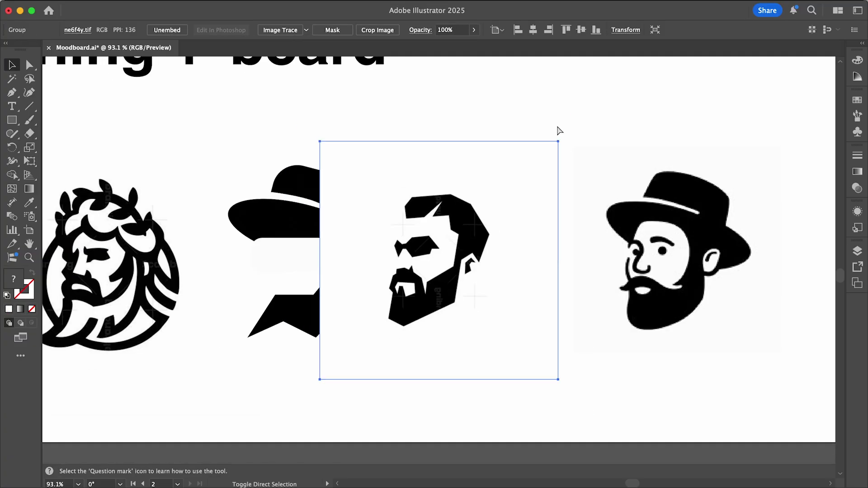
Move the face onto the hat and trace the eye shape with the Pen tool
{"action": "left_click_drag", "start_coordinate": [529, 246], "coordinate": [358, 246]}
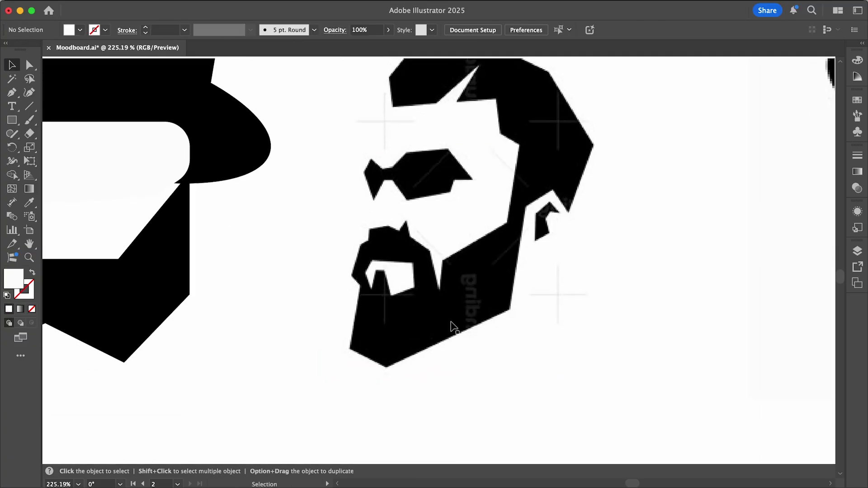
{"action": "left_click", "coordinate": [367, 225]}
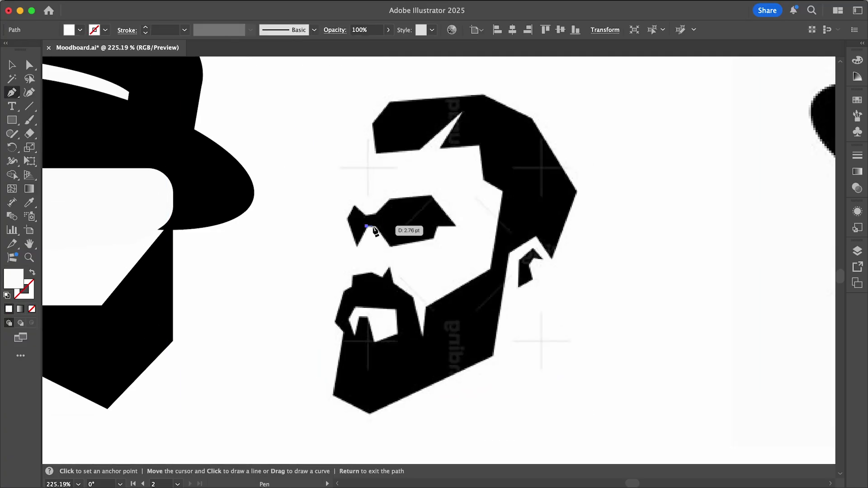
{"action": "left_click", "coordinate": [390, 246]}
{"action": "left_click", "coordinate": [434, 236]}
{"action": "left_click", "coordinate": [436, 226]}
{"action": "left_click", "coordinate": [455, 226]}
{"action": "left_click", "coordinate": [433, 195]}
{"action": "left_click", "coordinate": [357, 246]}
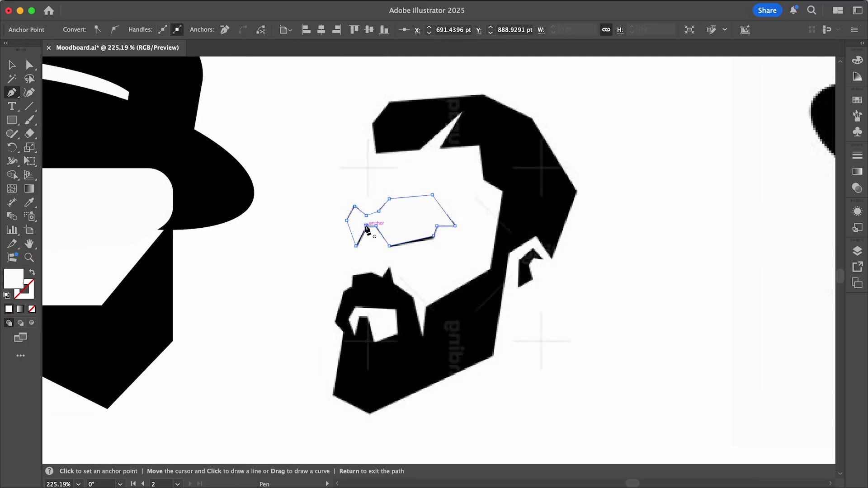
Trace the moustache outline and move the eye and moustache group onto the hat figure
{"action": "left_click", "coordinate": [366, 226]}
{"action": "left_click", "coordinate": [343, 290]}
{"action": "left_click", "coordinate": [371, 272]}
{"action": "left_click", "coordinate": [390, 267]}
{"action": "left_click", "coordinate": [423, 334]}
{"action": "left_click", "coordinate": [397, 337]}
{"action": "left_click", "coordinate": [392, 302]}
{"action": "key", "text": "v"}
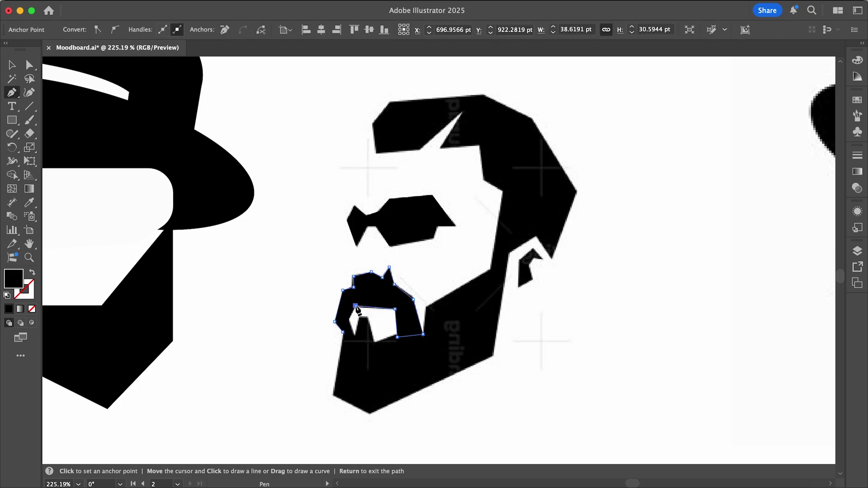
{"action": "scroll", "coordinate": [393, 306], "scroll_direction": "down", "scroll_amount": 5}
{"action": "mouse_move", "coordinate": [464, 256]}
{"action": "left_mouse_down"}
{"action": "mouse_move", "coordinate": [326, 257]}
{"action": "mouse_move", "coordinate": [353, 236]}
{"action": "left_mouse_up"}
{"action": "scroll", "coordinate": [330, 273], "scroll_direction": "up", "scroll_amount": 3}
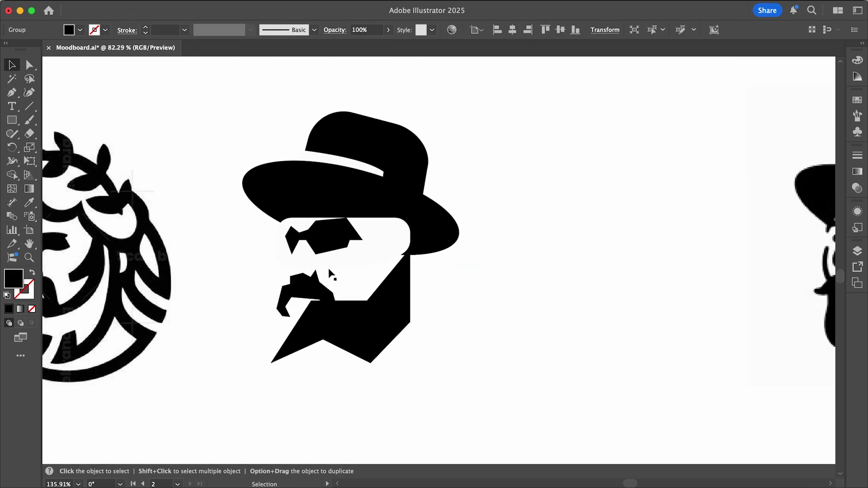
Nudge the eye group, then add 'Too serious' and 'hat needs' notes around the face
{"action": "left_click_drag", "start_coordinate": [381, 271], "coordinate": [404, 268]}
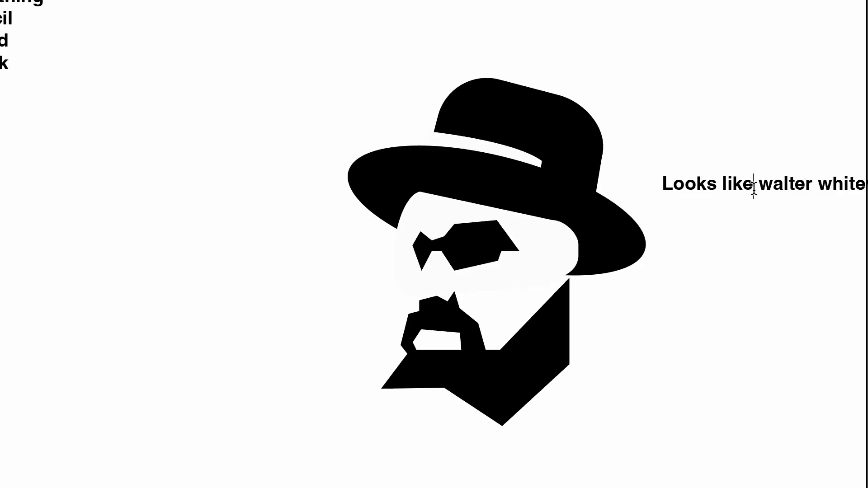
{"action": "left_click_drag", "start_coordinate": [753, 188], "coordinate": [765, 196]}
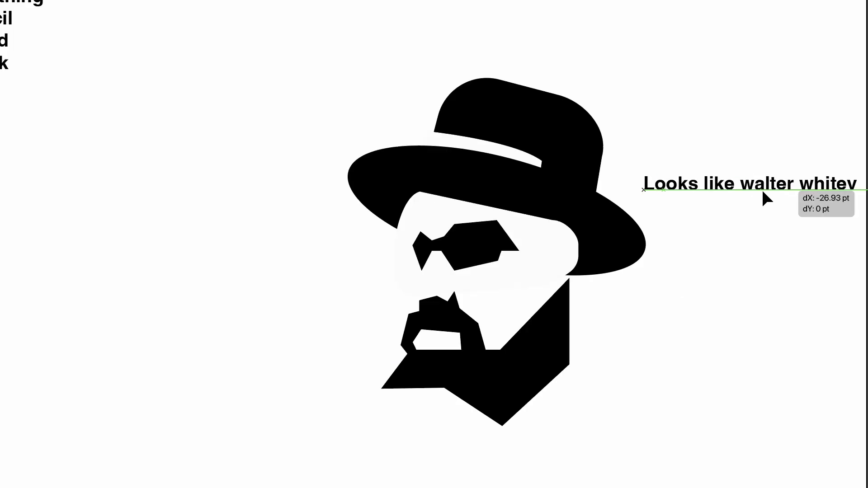
{"action": "left_click_drag", "start_coordinate": [699, 196], "coordinate": [309, 86]}
{"action": "key", "text": "Return"}
{"action": "type", "text": "Too serious"}
{"action": "key", "text": "Escape"}
{"action": "key", "text": "Return"}
{"action": "type", "text": "hat needs to"}
{"action": "key", "text": "Escape"}
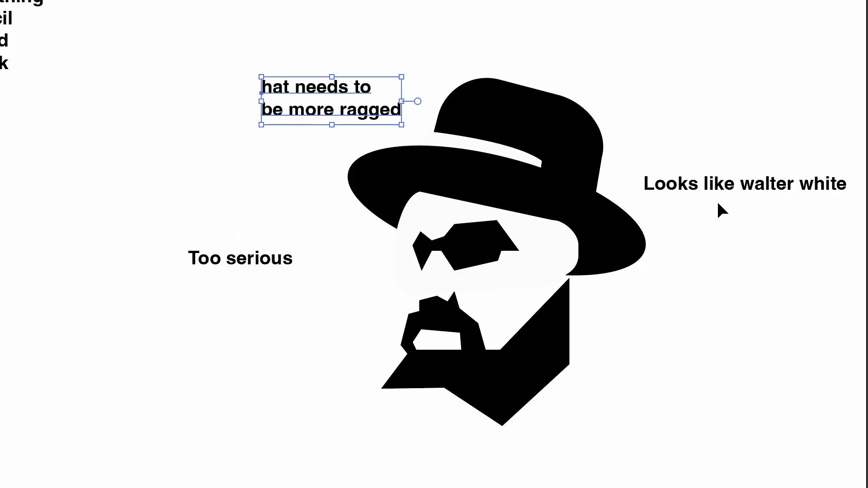
Add an 'I like this geometric approach' note below the hat and copy another note to the top
{"action": "left_click_drag", "start_coordinate": [718, 192], "coordinate": [658, 311]}
{"action": "key", "text": "Return"}
{"action": "type", "text": "I"}
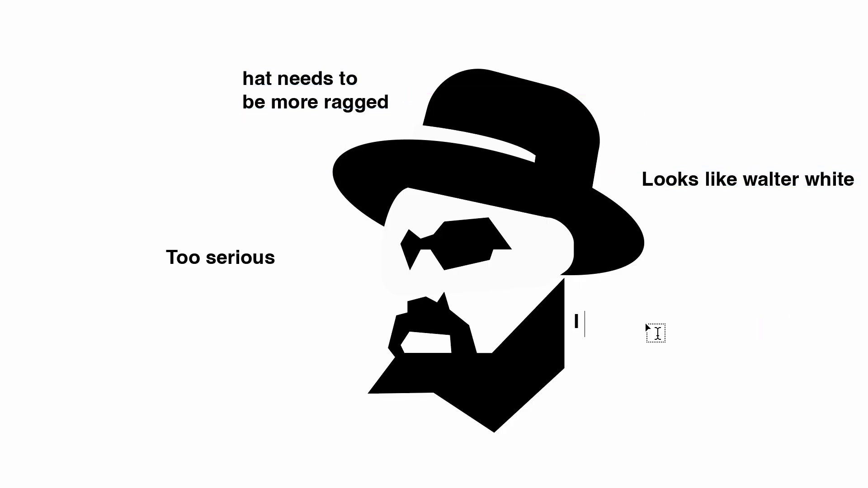
{"action": "type", "text": " like this geometric approach"}
{"action": "key", "text": "Escape"}
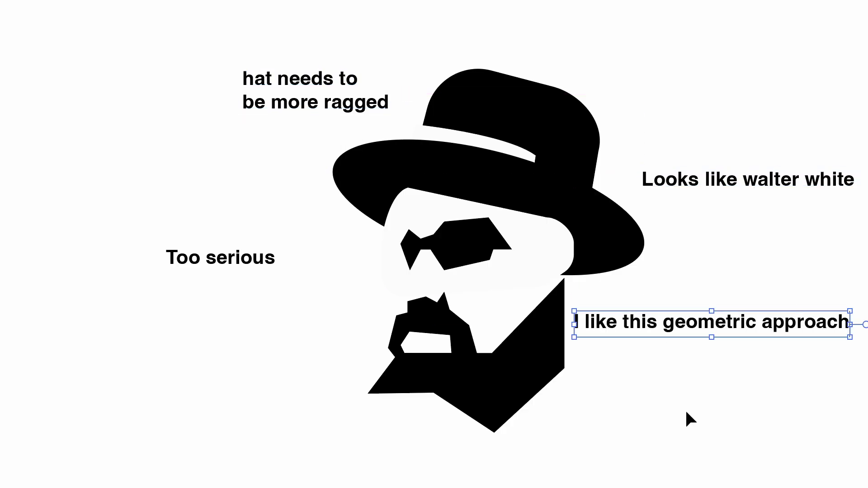
{"action": "left_click_drag", "start_coordinate": [619, 329], "coordinate": [449, 32]}
{"action": "key", "text": "Return"}
{"action": "type", "text": "ni"}
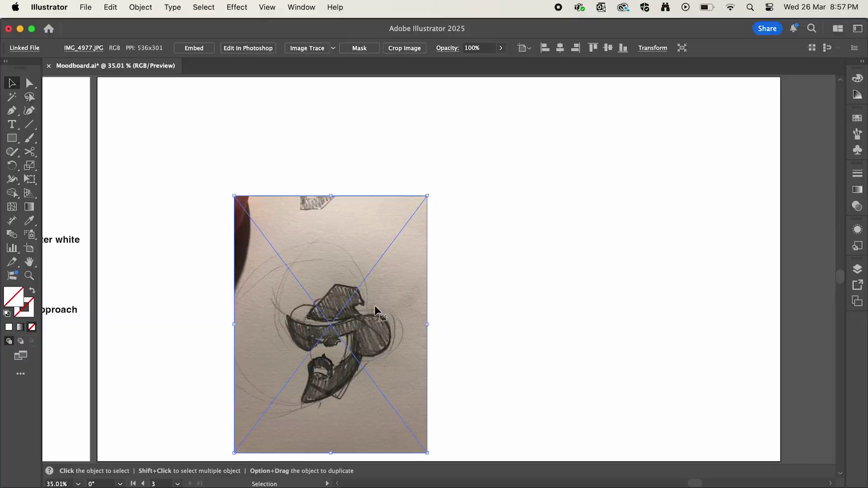
Move the IMG_4977.JPG sketch photo up and to the left on the artboard
{"action": "mouse_move", "coordinate": [375, 322]}
{"action": "left_mouse_down"}
{"action": "mouse_move", "coordinate": [350, 303]}
{"action": "mouse_move", "coordinate": [348, 248]}
{"action": "left_mouse_up"}
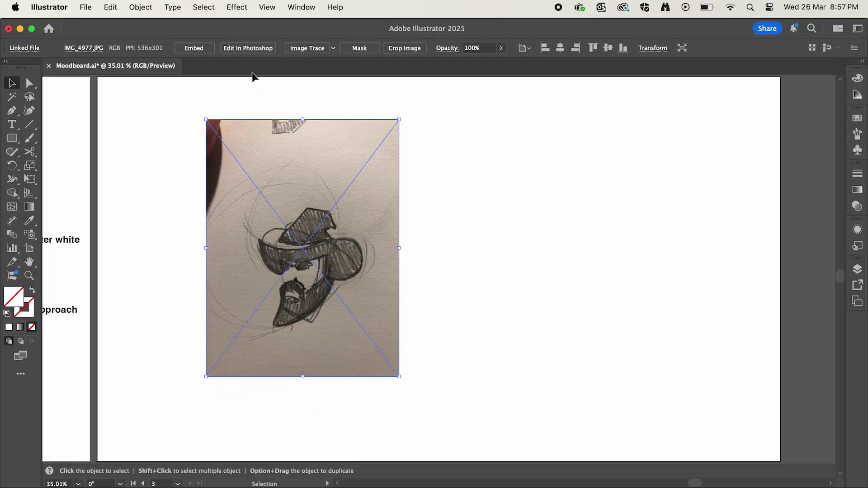
Image Trace and expand the sketch photo, then delete the black strip along its left edge
{"action": "left_click", "coordinate": [307, 48]}
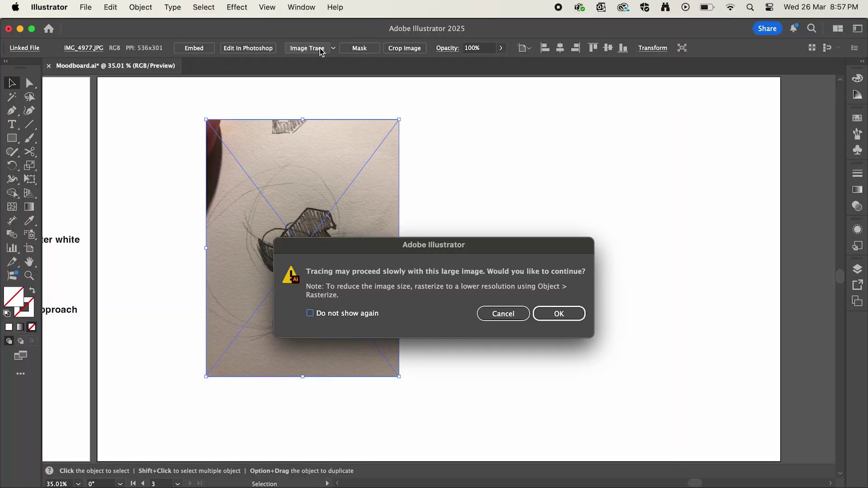
{"action": "left_click", "coordinate": [559, 315]}
{"action": "left_click", "coordinate": [314, 48]}
{"action": "key", "text": "a"}
{"action": "left_click", "coordinate": [383, 184]}
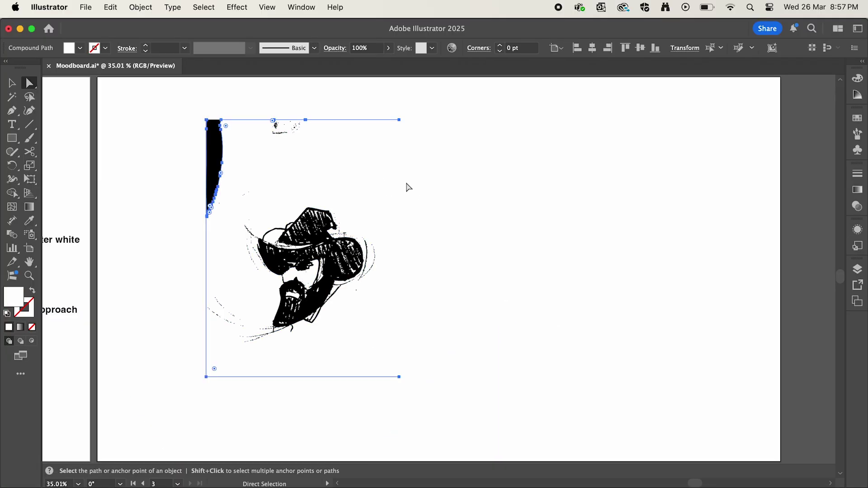
{"action": "key", "text": "Delete"}
{"action": "key", "text": "v"}
{"action": "left_click", "coordinate": [339, 311]}
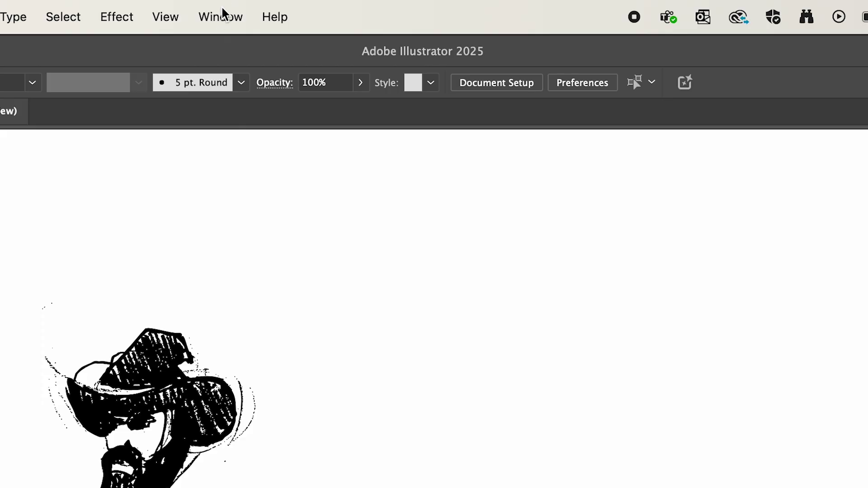
Enable the Contextual Task Bar and set Gen Shape Fill prompt 'man wearing hat silhoutte, abstract, minimalist'
{"action": "left_click", "coordinate": [303, 5]}
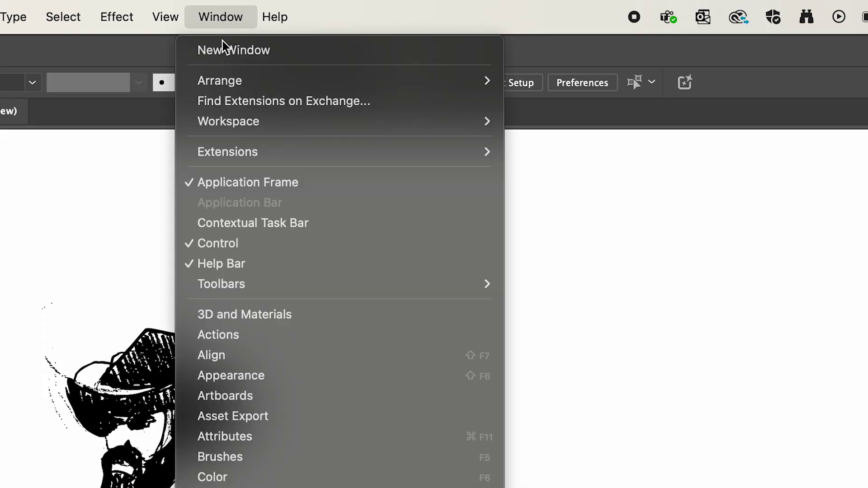
{"action": "left_click", "coordinate": [230, 222]}
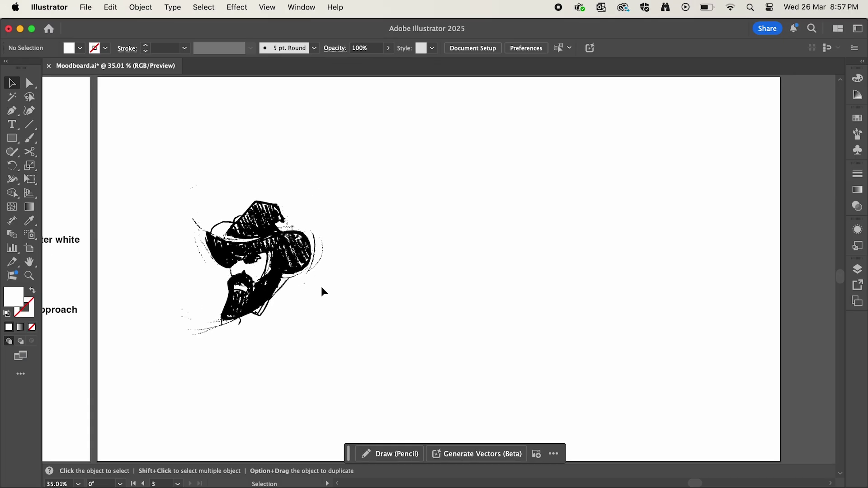
{"action": "left_click", "coordinate": [283, 263]}
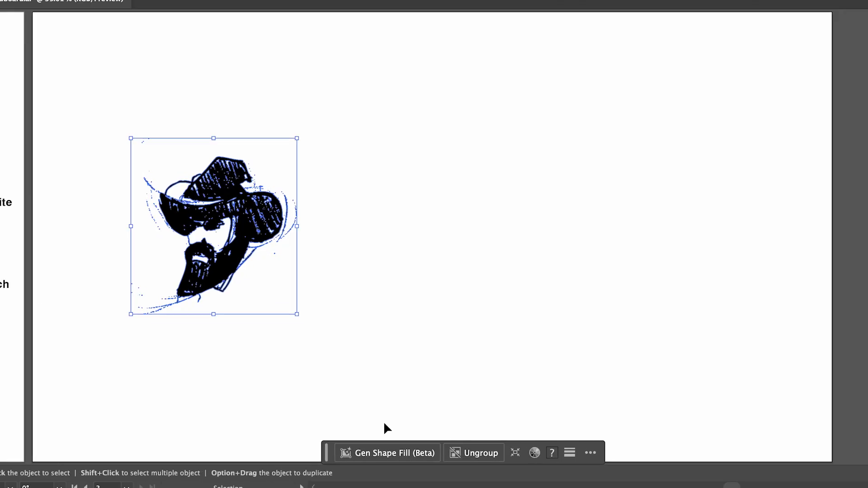
{"action": "left_click", "coordinate": [385, 454]}
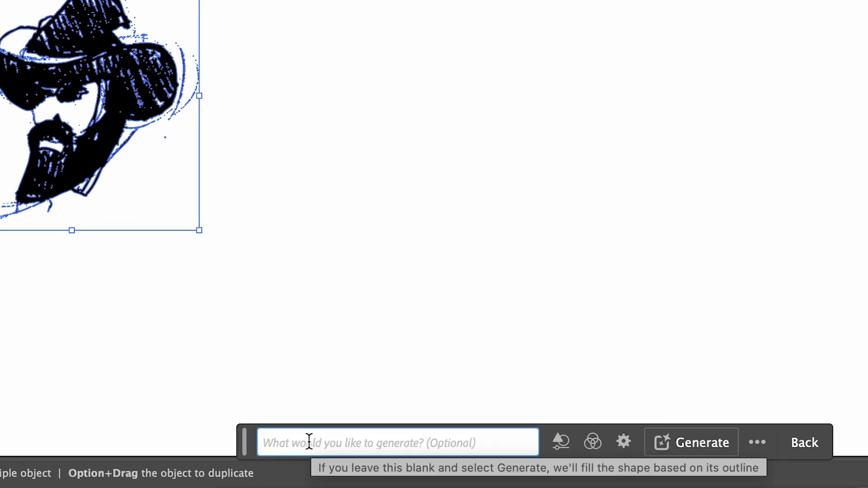
{"action": "type", "text": "man wearing har"}
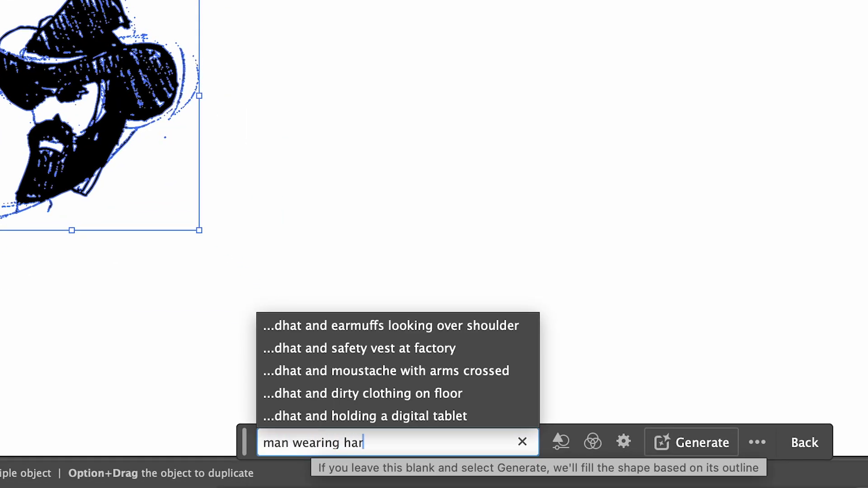
{"action": "key", "text": "BackSpace"}
{"action": "type", "text": "t sil"}
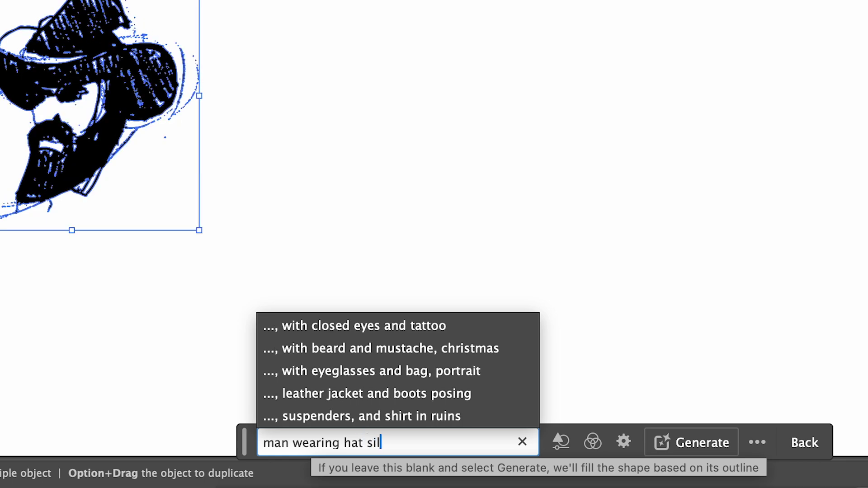
{"action": "type", "text": "houtte, abstr"}
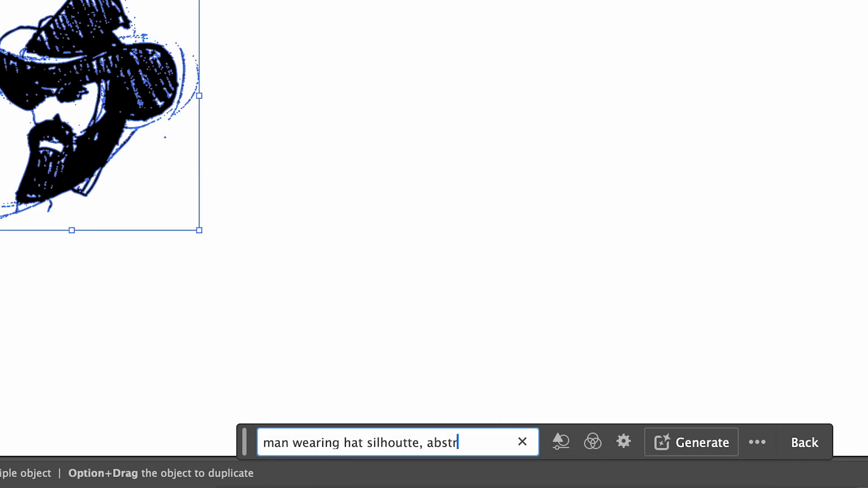
{"action": "type", "text": " minimalist"}
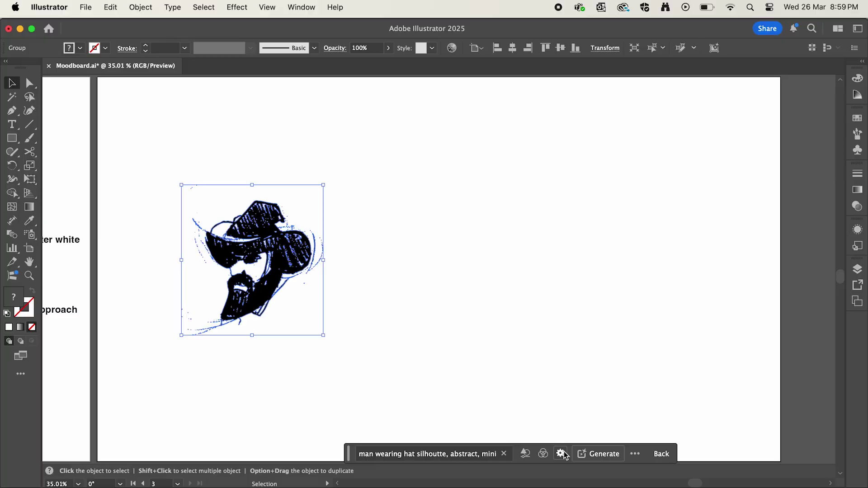
{"action": "left_click", "coordinate": [623, 441]}
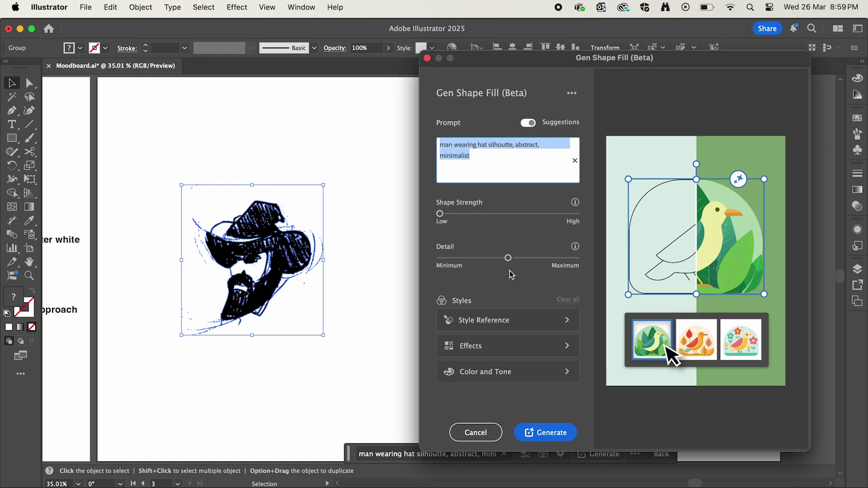
Generate the cowboy-head shape fill and move the result right, off the traced sketch
{"action": "left_click", "coordinate": [544, 432]}
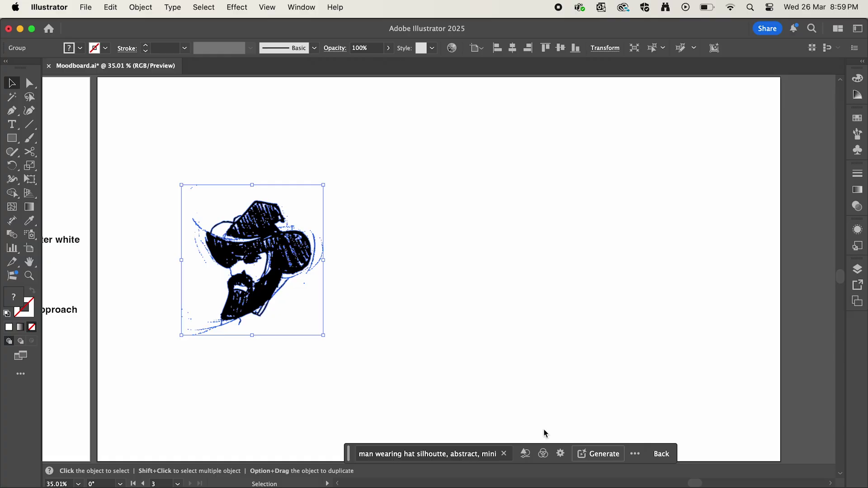
{"action": "left_click", "coordinate": [362, 356]}
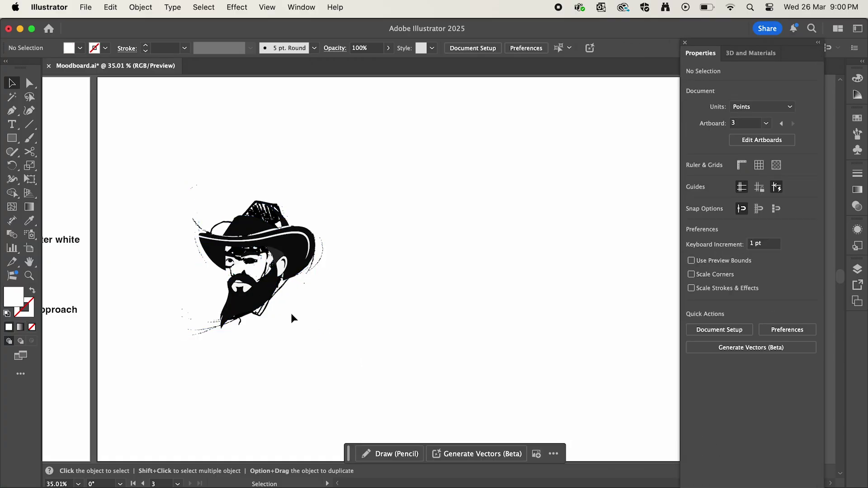
{"action": "mouse_move", "coordinate": [260, 300]}
{"action": "left_mouse_down"}
{"action": "mouse_move", "coordinate": [401, 304]}
{"action": "mouse_move", "coordinate": [590, 252]}
{"action": "mouse_move", "coordinate": [576, 251]}
{"action": "left_mouse_up"}
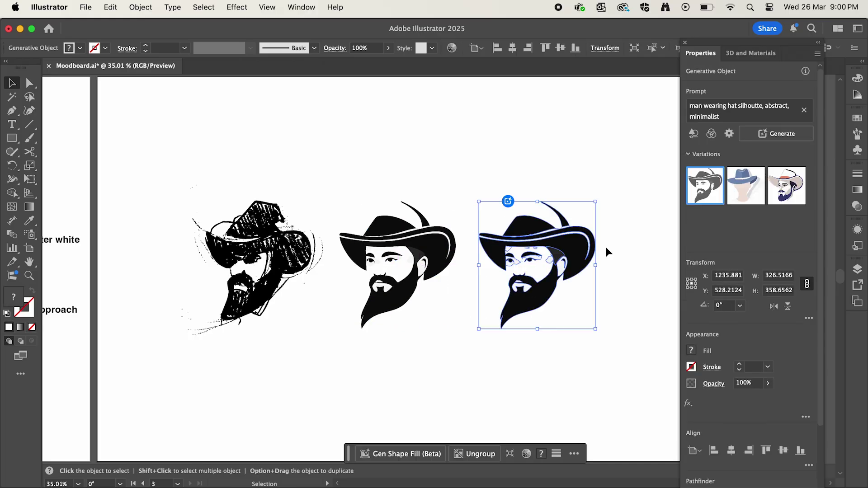
Prefix the prompt with 'geometric', regenerate the head, and bring up the Style Reference options
{"action": "left_click", "coordinate": [729, 133]}
{"action": "left_click", "coordinate": [440, 146]}
{"action": "type", "text": "geometric"}
{"action": "left_click", "coordinate": [550, 430]}
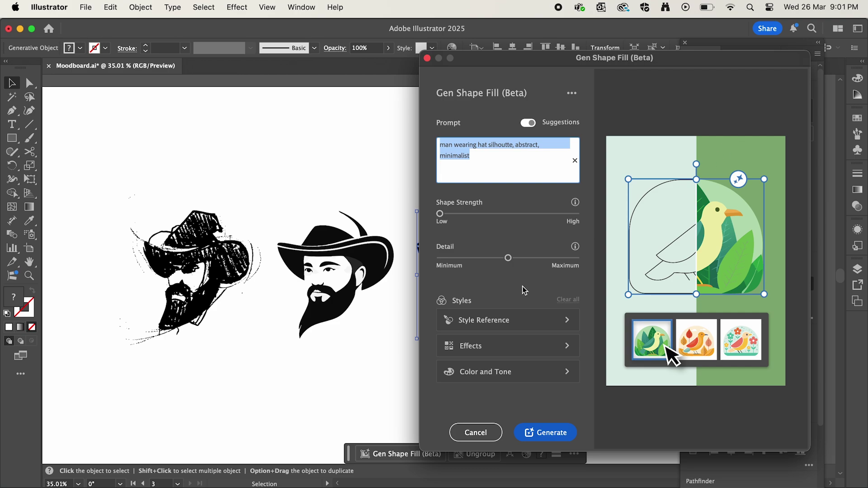
{"action": "left_click", "coordinate": [516, 319]}
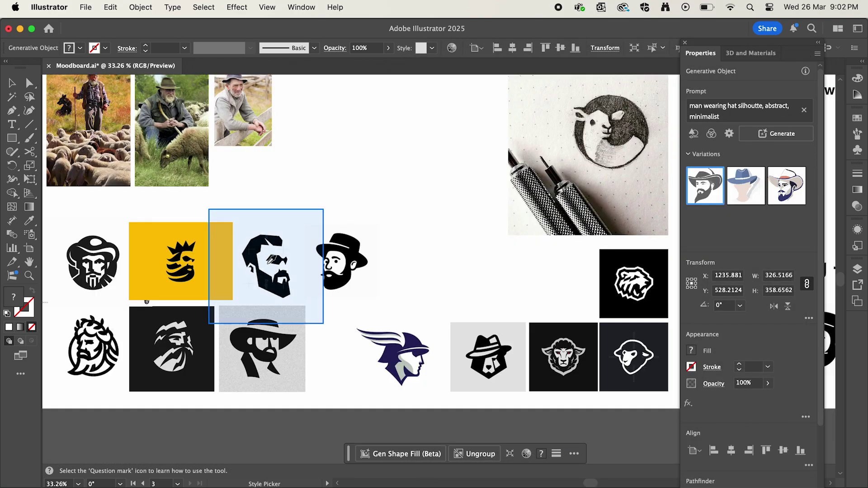
Generate heads styled on the angular bearded logo and move the new one below the others
{"action": "left_click", "coordinate": [270, 267]}
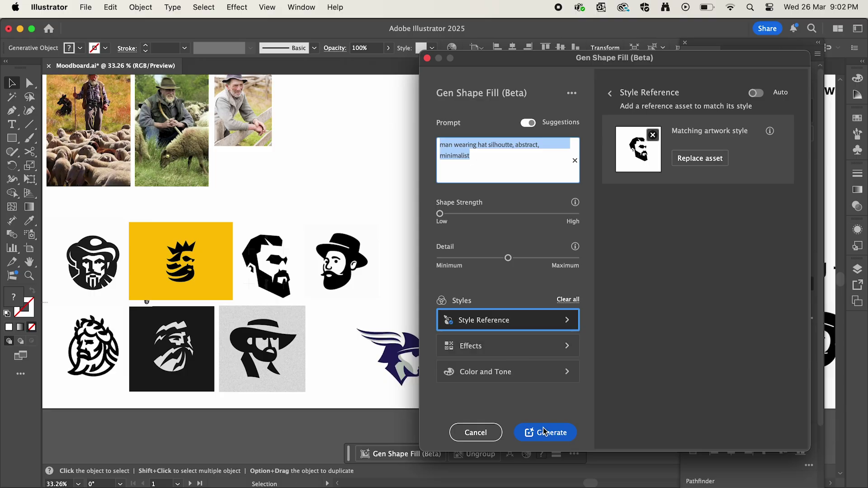
{"action": "left_click", "coordinate": [546, 432]}
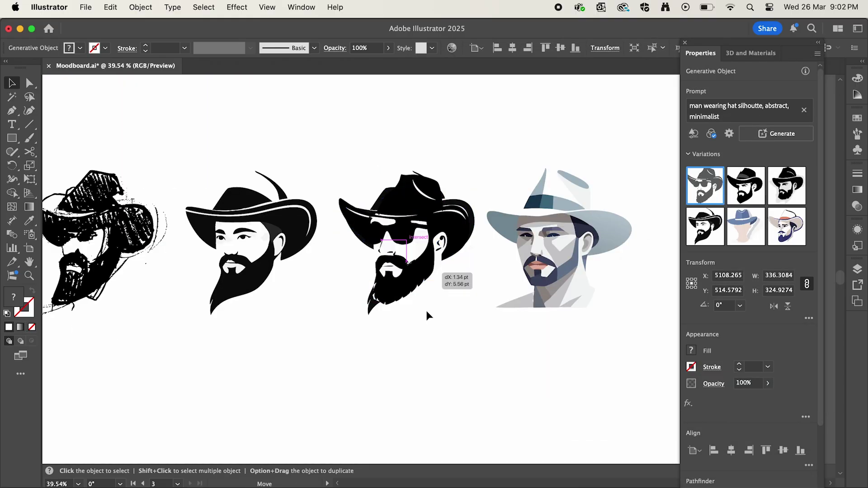
{"action": "left_click_drag", "start_coordinate": [426, 311], "coordinate": [413, 422]}
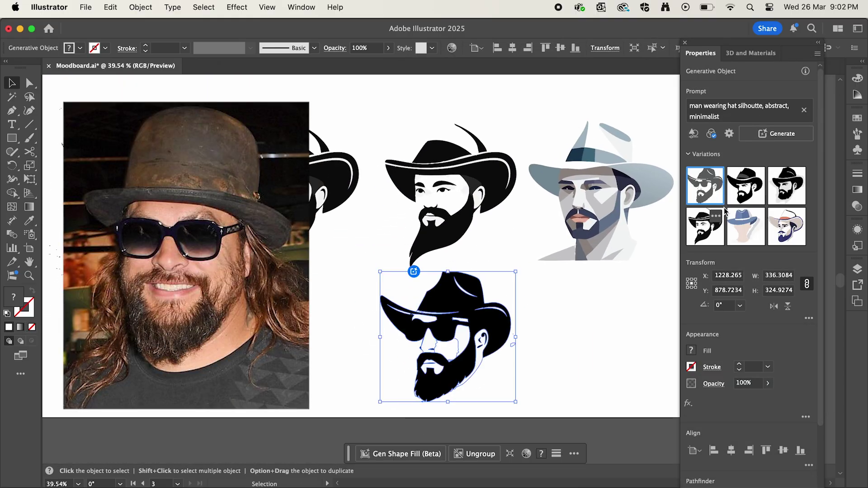
Switch the new head to its third variation, then select the pale backing shape behind it
{"action": "left_click", "coordinate": [744, 198]}
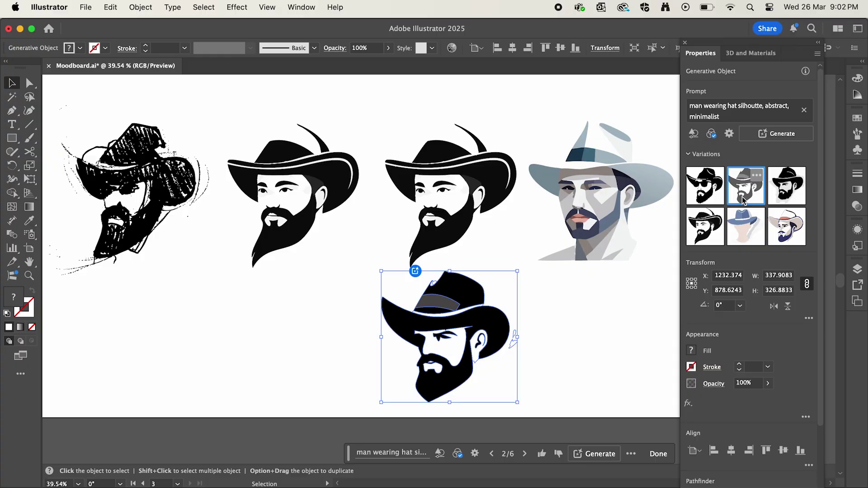
{"action": "left_click", "coordinate": [780, 194]}
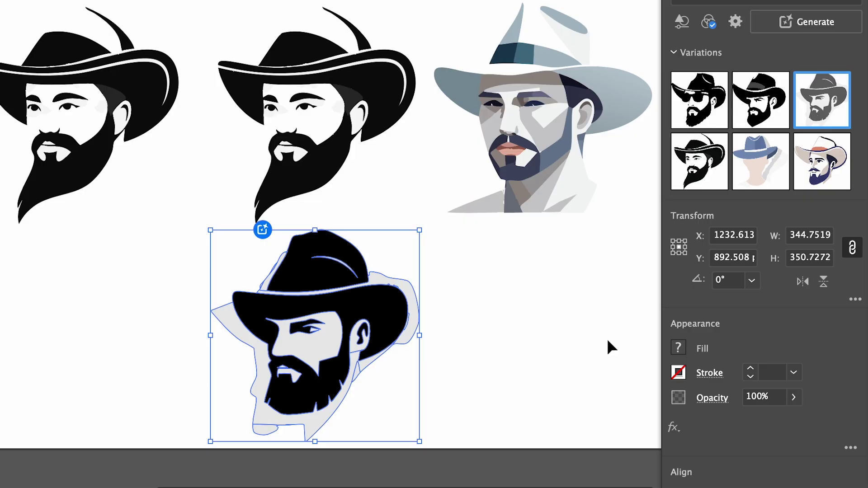
{"action": "left_click", "coordinate": [525, 391]}
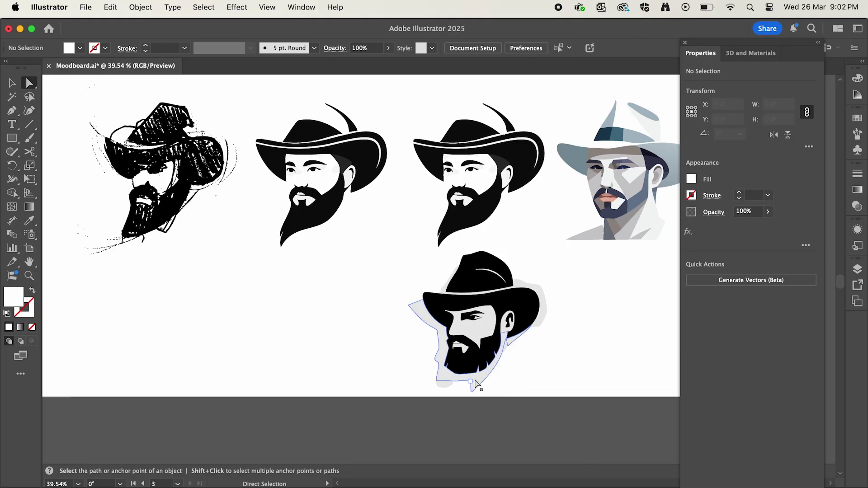
{"action": "left_click", "coordinate": [475, 384]}
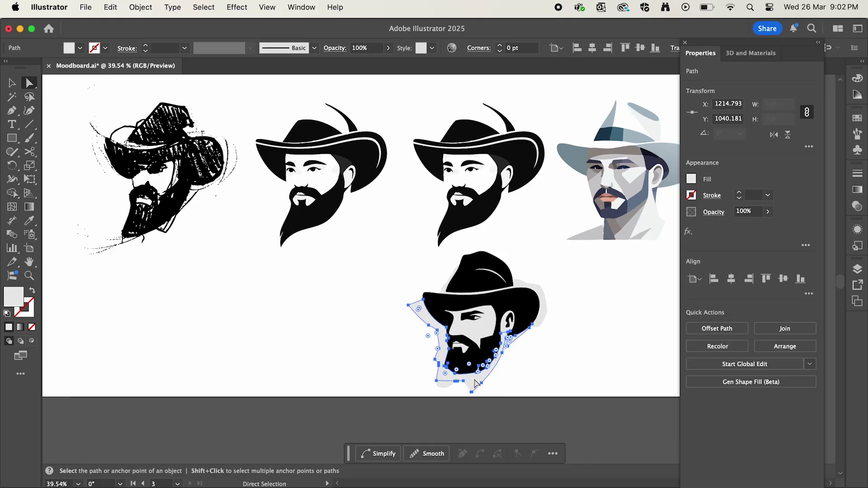
{"action": "left_click", "coordinate": [472, 382]}
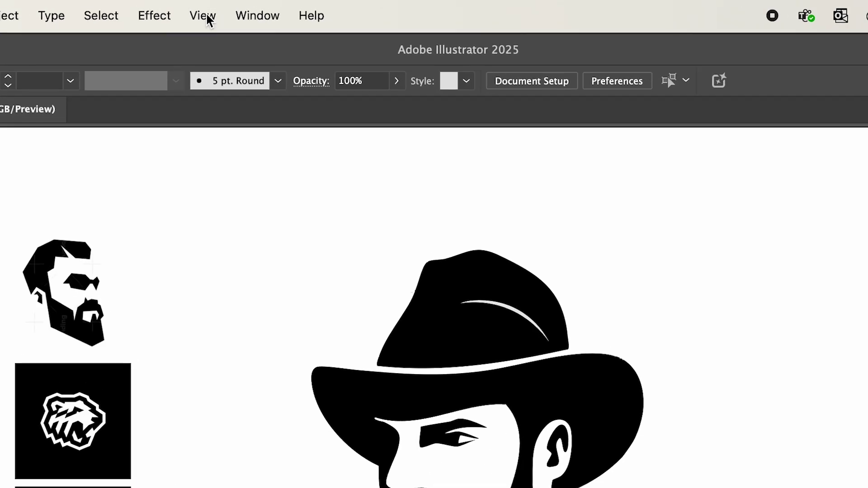
Enable Show Grid and Snap to Grid from the View menu, then select the cowboy head
{"action": "left_click", "coordinate": [267, 8]}
{"action": "scroll", "coordinate": [236, 258], "scroll_direction": "down", "scroll_amount": 5}
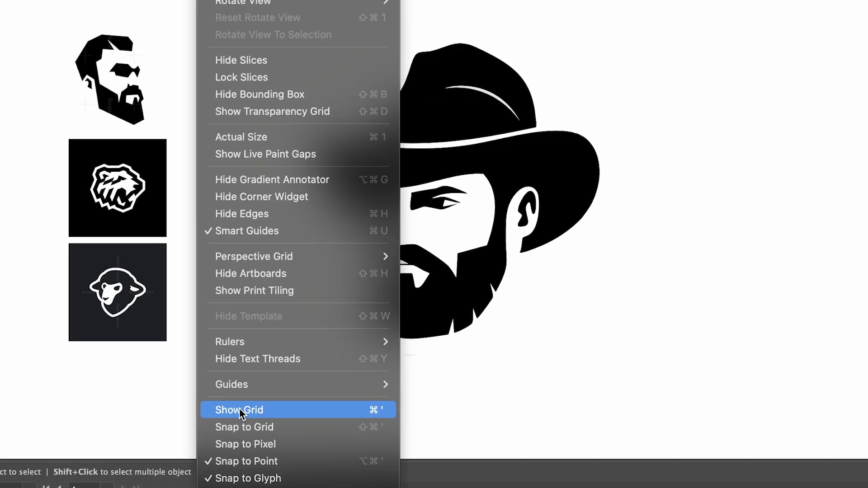
{"action": "left_click", "coordinate": [217, 386]}
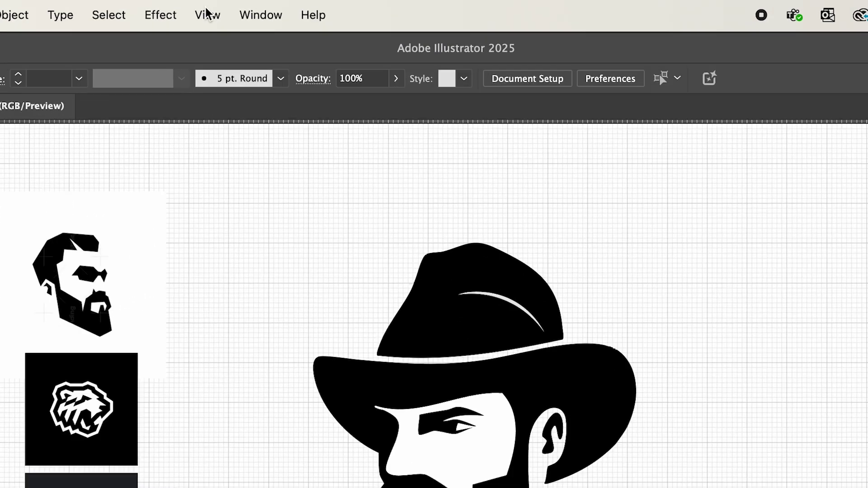
{"action": "left_click", "coordinate": [267, 7]}
{"action": "scroll", "coordinate": [213, 177], "scroll_direction": "down", "scroll_amount": 5}
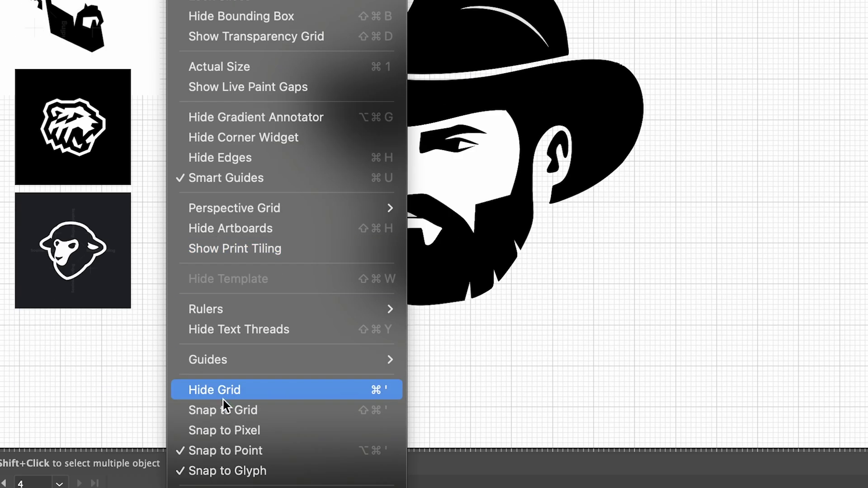
{"action": "left_click", "coordinate": [220, 409]}
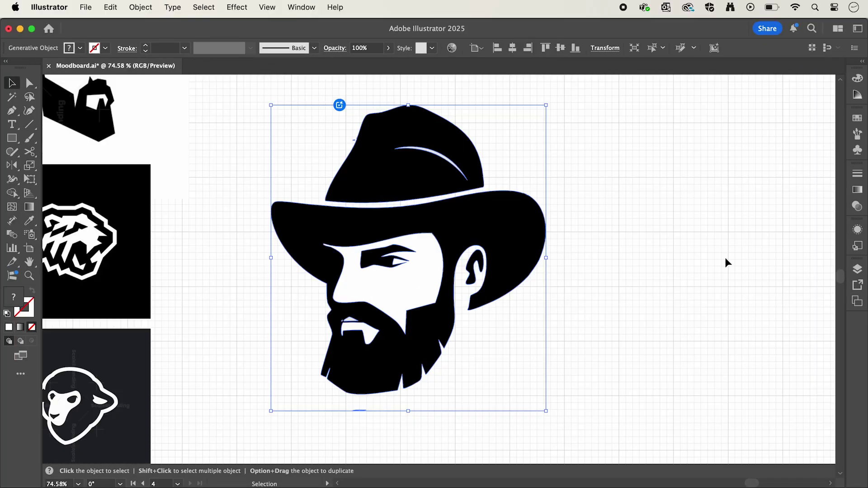
{"action": "left_click", "coordinate": [857, 205]}
Fade the cowboy head to about 26% opacity in Transparency
{"action": "left_click", "coordinate": [835, 186]}
{"action": "left_click_drag", "start_coordinate": [831, 200], "coordinate": [817, 201]}
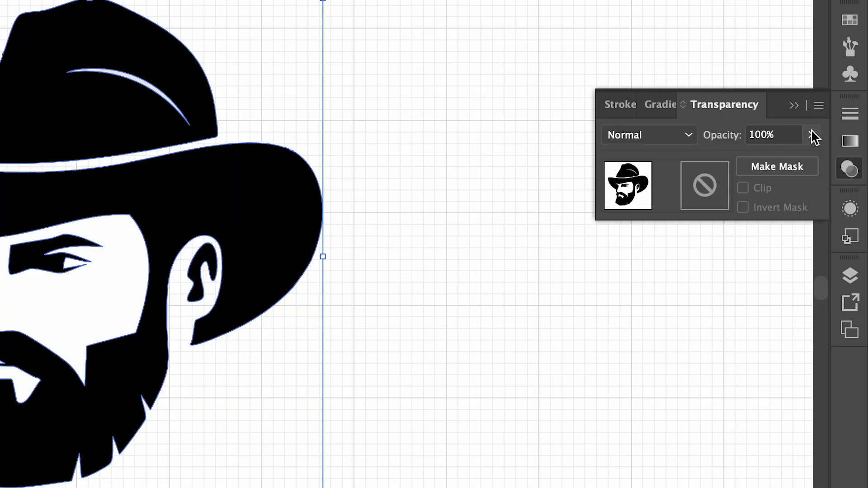
{"action": "left_click_drag", "start_coordinate": [778, 157], "coordinate": [754, 159]}
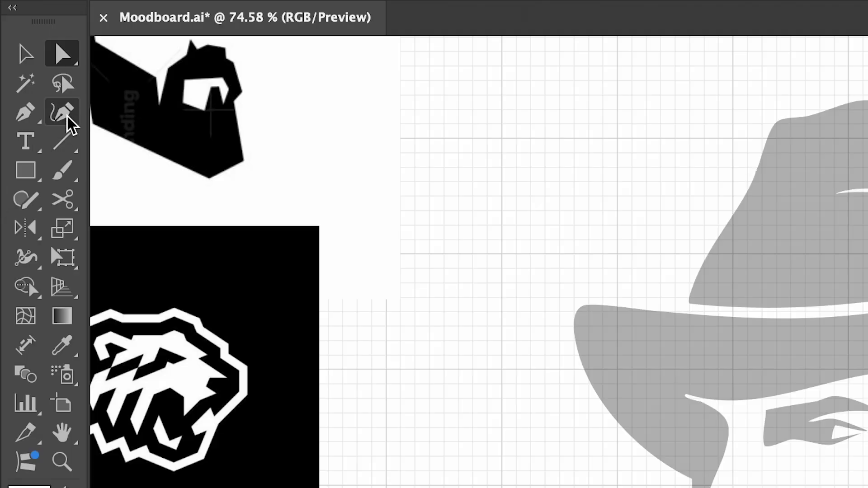
Draw a vertical guide line behind the jaw and a horizontal baseline under the beard
{"action": "left_click", "coordinate": [69, 141]}
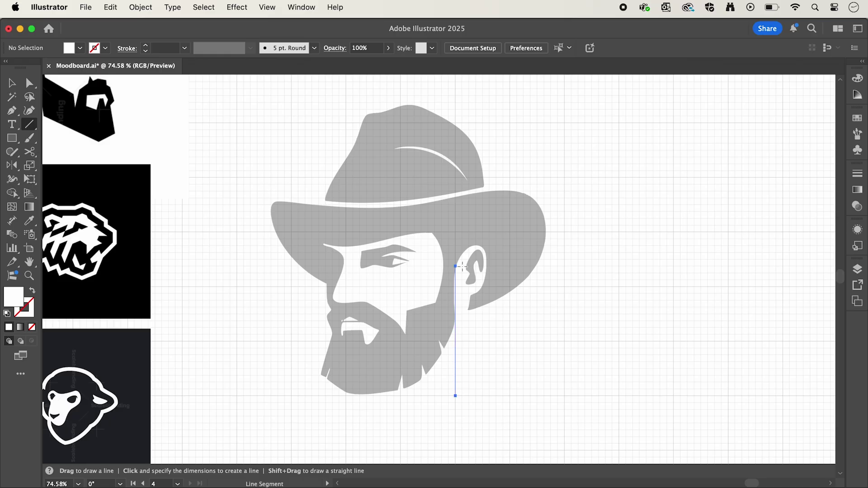
{"action": "left_click_drag", "start_coordinate": [453, 106], "coordinate": [454, 104]}
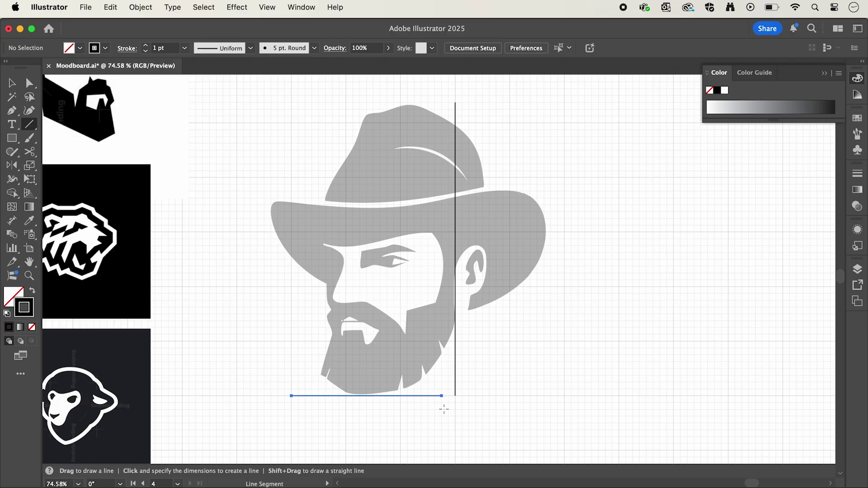
{"action": "left_click_drag", "start_coordinate": [457, 409], "coordinate": [537, 396]}
Draw a large circle over the face, then duplicate it and scale a copy to half size over the hat
{"action": "key", "text": "l"}
{"action": "left_click_drag", "start_coordinate": [209, 136], "coordinate": [468, 383]}
{"action": "key", "text": "v"}
{"action": "left_click", "coordinate": [460, 348]}
{"action": "left_click_drag", "start_coordinate": [441, 350], "coordinate": [443, 371]}
{"action": "left_click_drag", "start_coordinate": [393, 405], "coordinate": [510, 330]}
{"action": "left_click", "coordinate": [635, 48]}
{"action": "left_click", "coordinate": [639, 74]}
{"action": "key", "text": "Return"}
{"action": "left_click_drag", "start_coordinate": [494, 178], "coordinate": [389, 170]}
{"action": "left_click_drag", "start_coordinate": [310, 333], "coordinate": [347, 307]}
Fit the artboard, select all grid shapes, and set up Shape Builder with a black fill
{"action": "left_click", "coordinate": [540, 181]}
{"action": "key", "text": "super+0"}
{"action": "key", "text": "F7"}
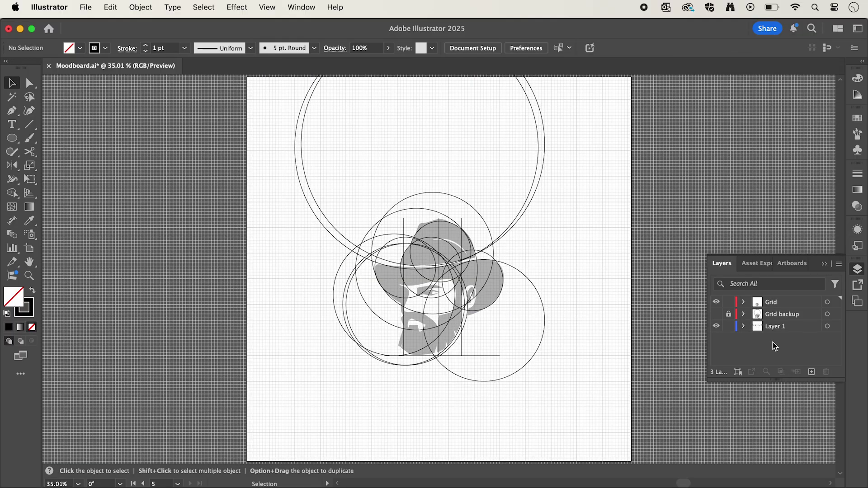
{"action": "scroll", "coordinate": [413, 304], "scroll_direction": "up", "scroll_amount": 5}
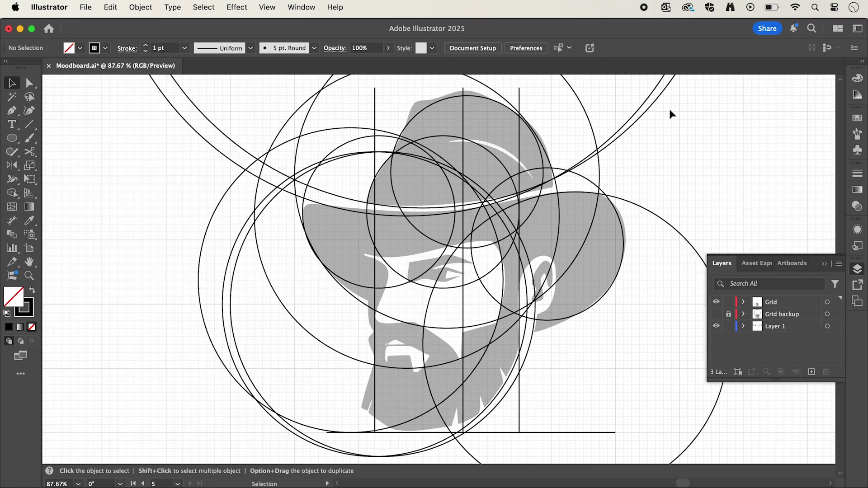
{"action": "key", "text": "super+a"}
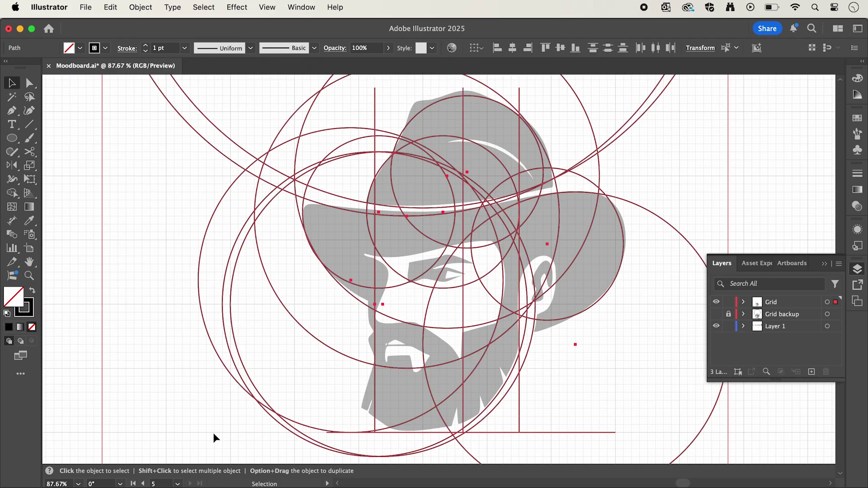
{"action": "left_click", "coordinate": [16, 198]}
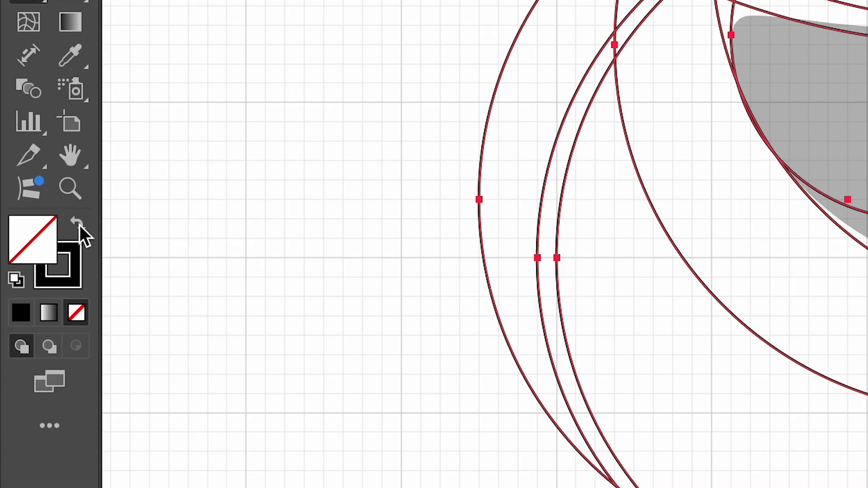
{"action": "left_click", "coordinate": [61, 302]}
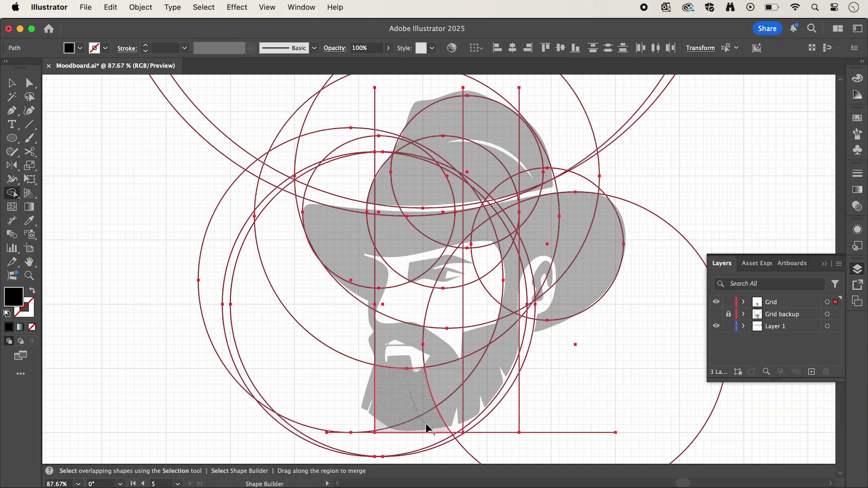
Merge the beard regions, the area left of the face, and the hat crown into black shapes
{"action": "left_click", "coordinate": [425, 407]}
{"action": "left_click", "coordinate": [488, 375]}
{"action": "mouse_move", "coordinate": [502, 333]}
{"action": "left_mouse_down"}
{"action": "mouse_move", "coordinate": [504, 249]}
{"action": "mouse_move", "coordinate": [517, 246]}
{"action": "left_mouse_up"}
{"action": "left_click", "coordinate": [351, 252]}
{"action": "mouse_move", "coordinate": [391, 203]}
{"action": "left_mouse_down"}
{"action": "mouse_move", "coordinate": [397, 194]}
{"action": "mouse_move", "coordinate": [501, 193]}
{"action": "mouse_move", "coordinate": [547, 170]}
{"action": "mouse_move", "coordinate": [430, 155]}
{"action": "mouse_move", "coordinate": [461, 170]}
{"action": "mouse_move", "coordinate": [398, 161]}
{"action": "left_mouse_up"}
Merge the strip beside the ear and the face region with Shape Builder
{"action": "mouse_move", "coordinate": [506, 240]}
{"action": "left_mouse_down"}
{"action": "mouse_move", "coordinate": [504, 226]}
{"action": "mouse_move", "coordinate": [520, 277]}
{"action": "mouse_move", "coordinate": [579, 223]}
{"action": "mouse_move", "coordinate": [513, 321]}
{"action": "left_mouse_up"}
{"action": "scroll", "coordinate": [520, 316], "scroll_direction": "up", "scroll_amount": 5}
{"action": "scroll", "coordinate": [513, 321], "scroll_direction": "down", "scroll_amount": 5}
{"action": "scroll", "coordinate": [515, 170], "scroll_direction": "up", "scroll_amount": 6}
{"action": "scroll", "coordinate": [531, 180], "scroll_direction": "down", "scroll_amount": 4}
{"action": "left_click", "coordinate": [446, 219]}
{"action": "scroll", "coordinate": [448, 219], "scroll_direction": "down", "scroll_amount": 4}
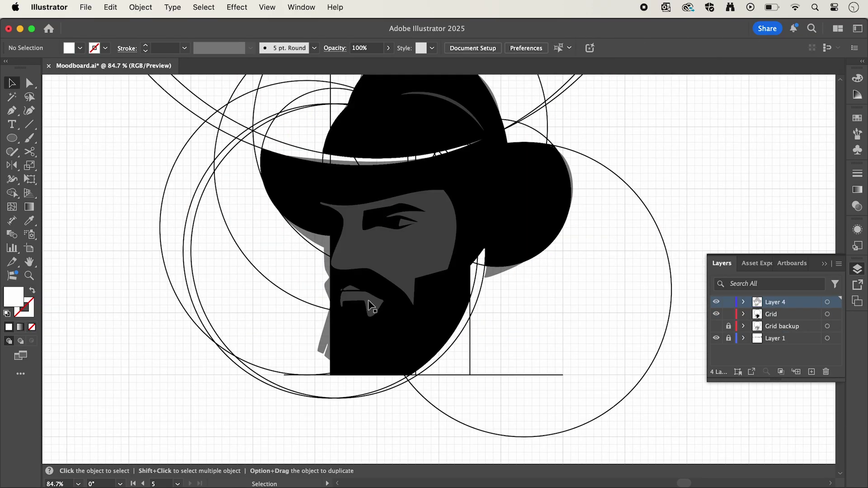
Hide Layer 4, then draw a white beard-notch triangle and copy it lower on the beard
{"action": "left_click", "coordinate": [716, 302]}
{"action": "left_click", "coordinate": [773, 319]}
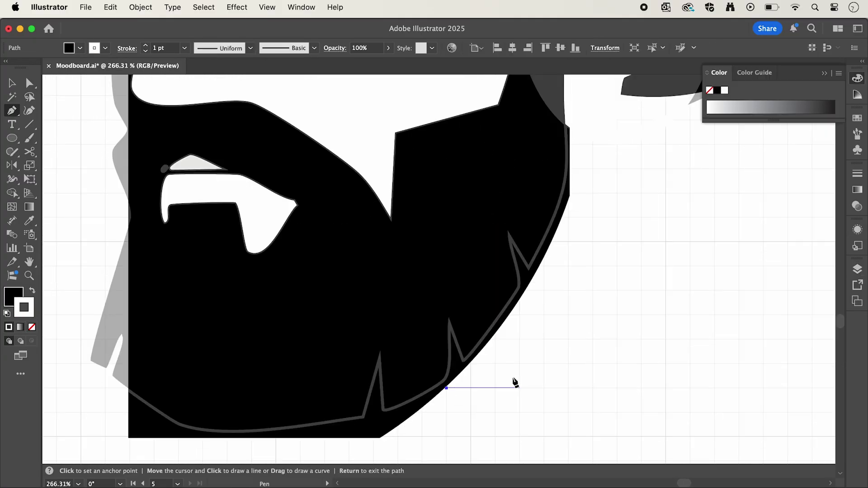
{"action": "left_click", "coordinate": [446, 312]}
{"action": "left_click", "coordinate": [471, 363]}
{"action": "left_click", "coordinate": [446, 387]}
{"action": "key", "text": "i"}
{"action": "left_click", "coordinate": [490, 389]}
{"action": "key", "text": "v"}
{"action": "left_click_drag", "start_coordinate": [462, 381], "coordinate": [393, 431]}
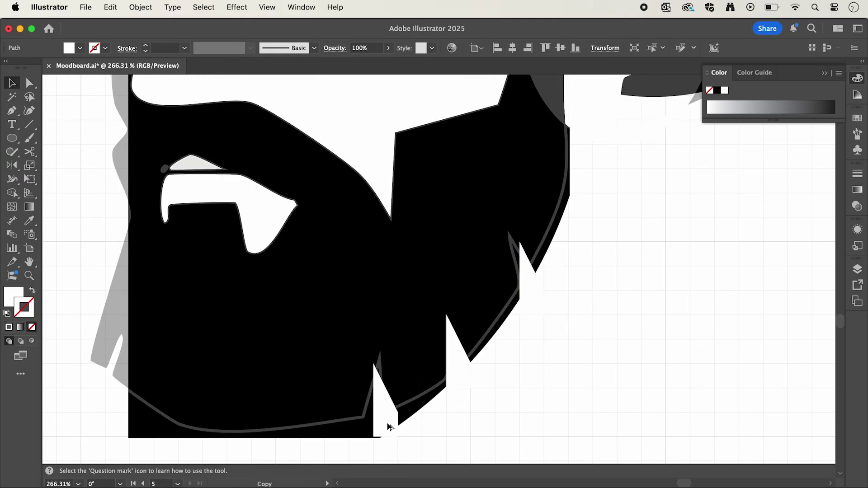
Draw a Pen path along the beard's left edge and give it the beard's black fill
{"action": "scroll", "coordinate": [394, 432], "scroll_direction": "down", "scroll_amount": 3}
{"action": "key", "text": "p"}
{"action": "left_click", "coordinate": [349, 414]}
{"action": "left_click", "coordinate": [350, 252]}
{"action": "left_click", "coordinate": [332, 198]}
{"action": "scroll", "coordinate": [333, 199], "scroll_direction": "up", "scroll_amount": 4}
{"action": "left_click", "coordinate": [350, 180]}
{"action": "key", "text": "i"}
{"action": "left_click", "coordinate": [340, 264]}
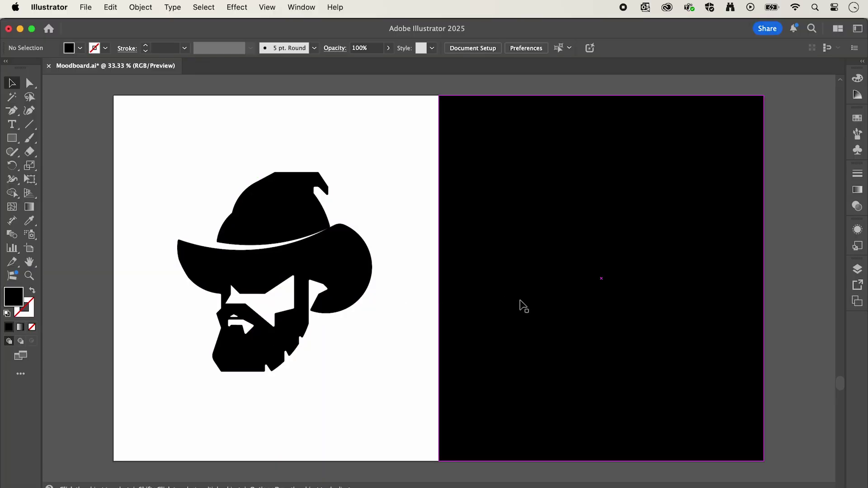
Place a copy of the silhouette on the black artboard and make it white
{"action": "left_click_drag", "start_coordinate": [333, 316], "coordinate": [638, 327]}
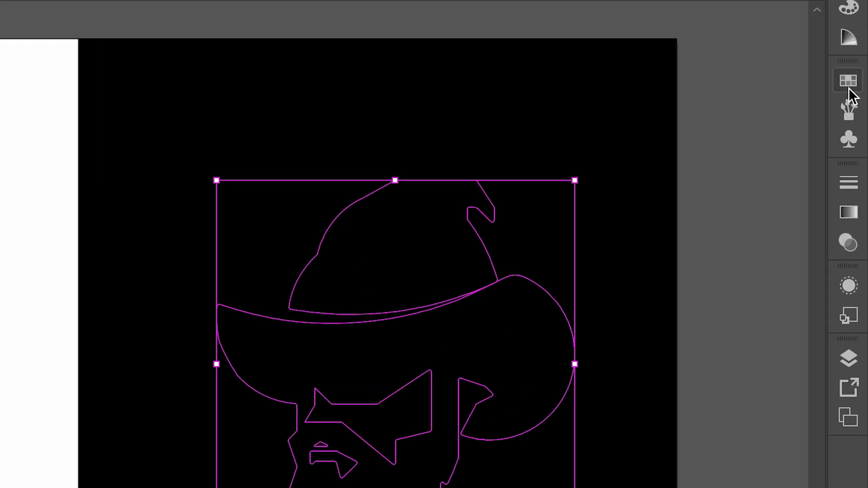
{"action": "left_click", "coordinate": [857, 118]}
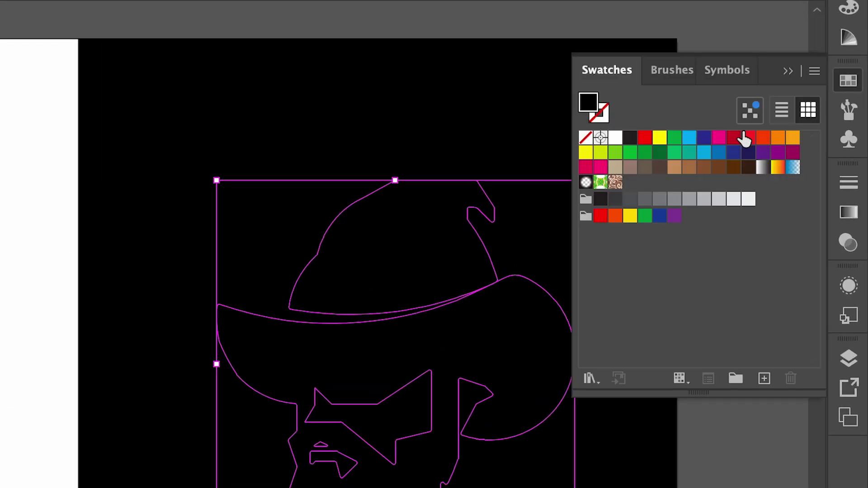
{"action": "left_click", "coordinate": [616, 139]}
{"action": "left_click", "coordinate": [787, 72]}
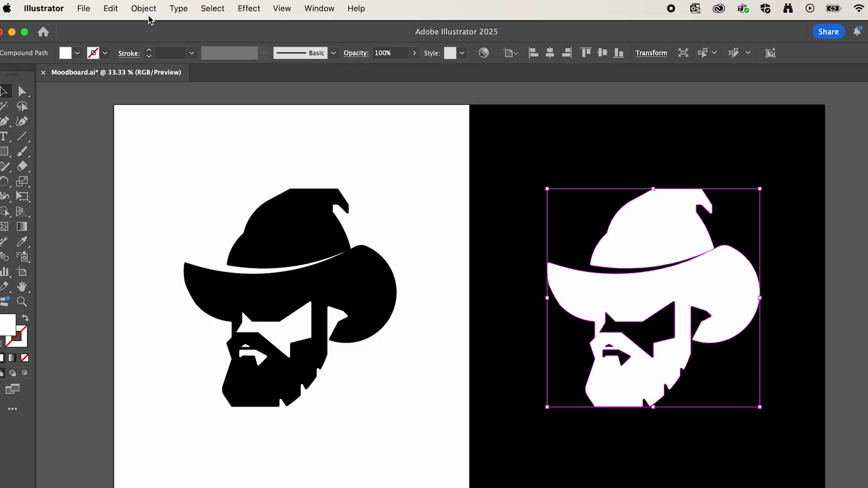
Apply a 15 pt Offset Path to the white logo
{"action": "left_click", "coordinate": [141, 8]}
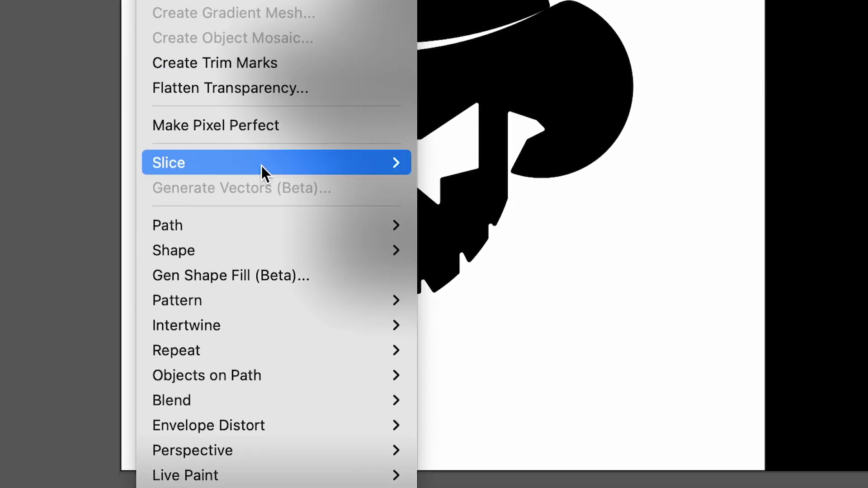
{"action": "mouse_move", "coordinate": [287, 226]}
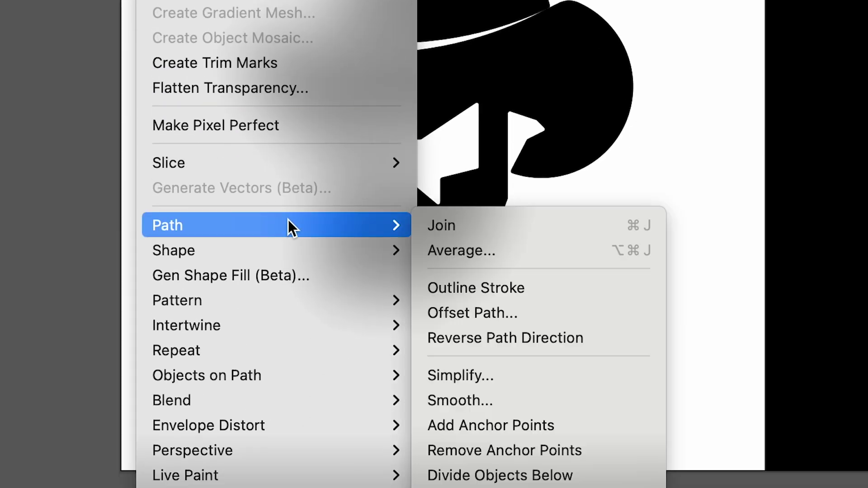
{"action": "left_click", "coordinate": [468, 312]}
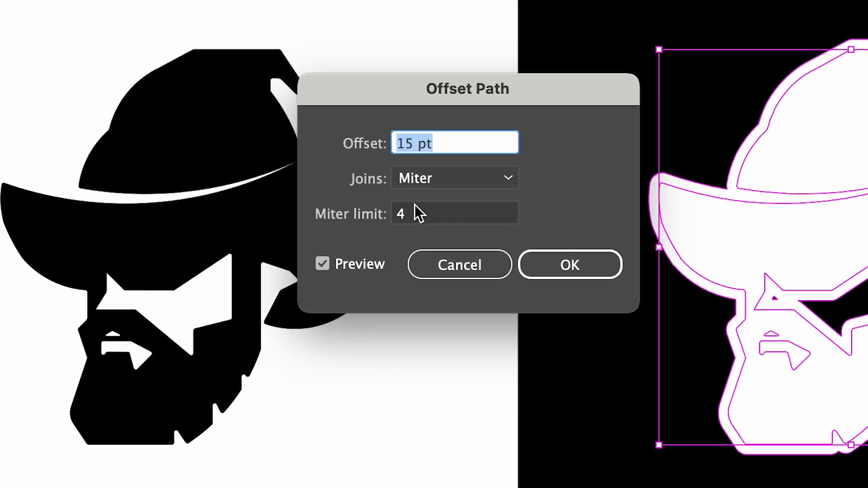
{"action": "left_click", "coordinate": [562, 267]}
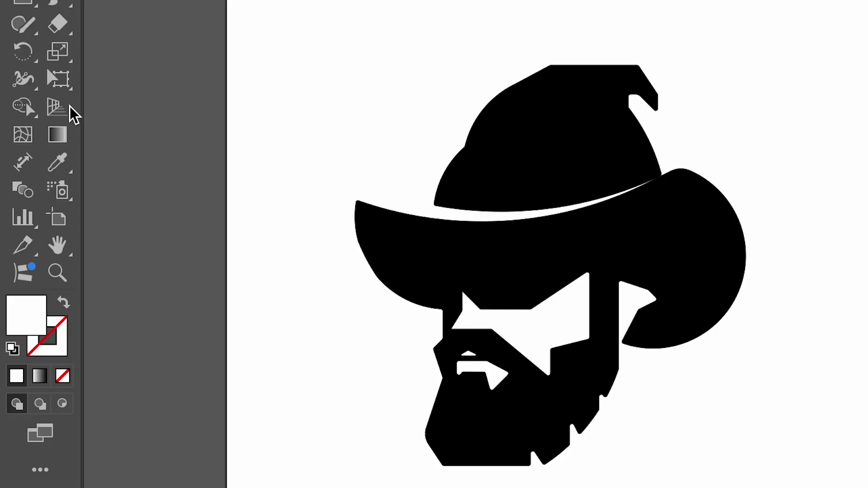
Delete the head's inner fill with Shape Builder, keeping the outline and eye shapes
{"action": "left_click", "coordinate": [12, 193]}
{"action": "left_click_drag", "start_coordinate": [418, 387], "coordinate": [726, 172]}
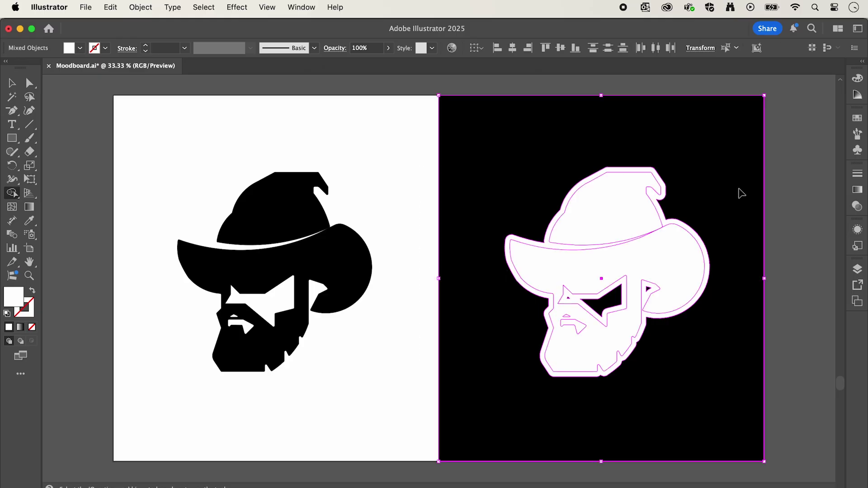
{"action": "left_click", "coordinate": [614, 302]}
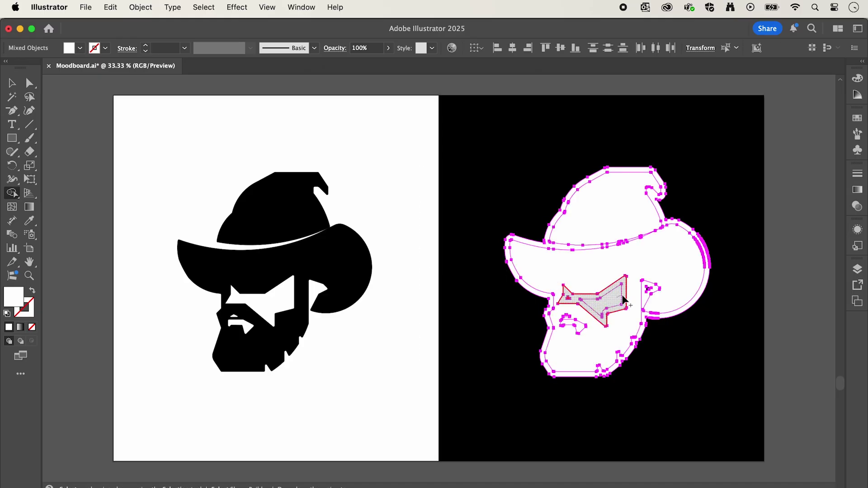
{"action": "left_click", "coordinate": [643, 262], "text": "alt"}
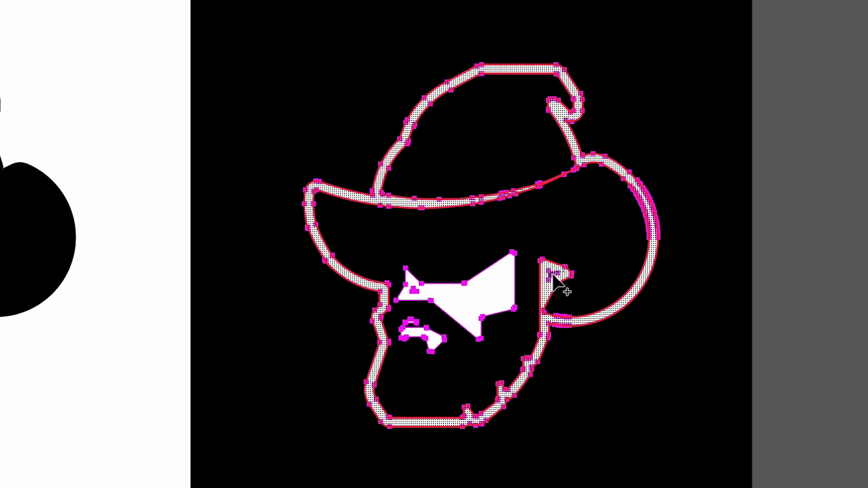
{"action": "left_click", "coordinate": [553, 276]}
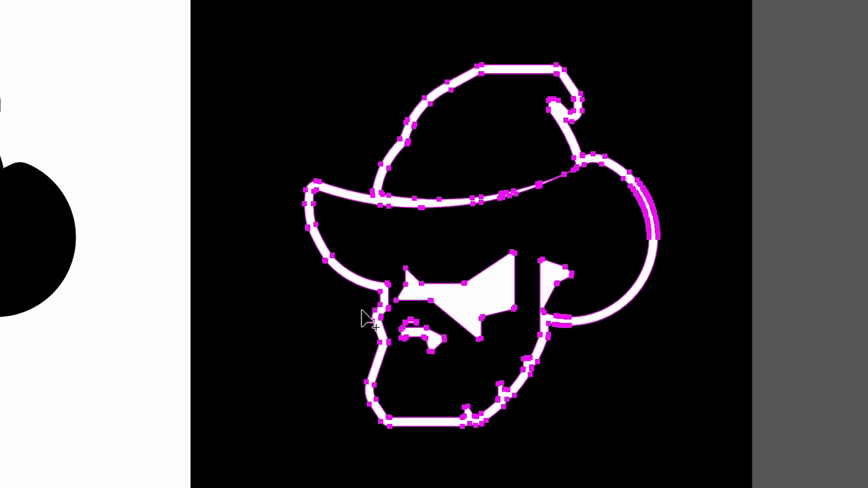
{"action": "key", "text": "v"}
{"action": "left_click", "coordinate": [149, 339]}
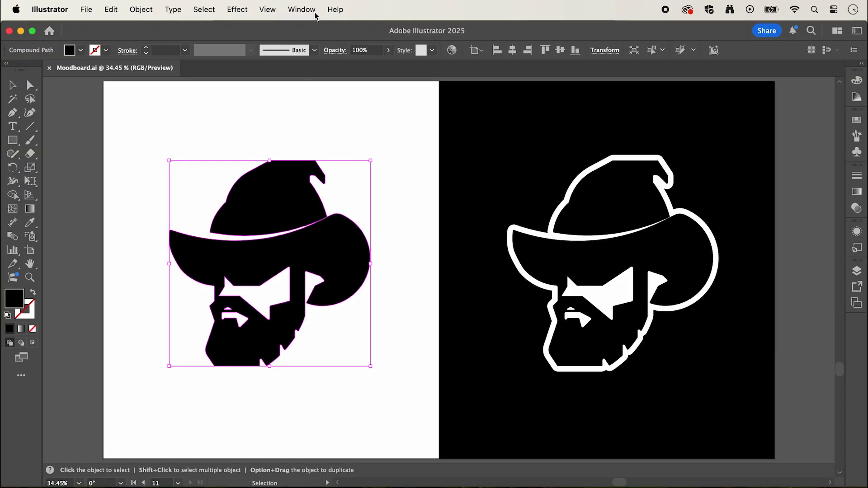
Open the Mockup panel from the Window menu and preview the logo in mockup scenes
{"action": "left_click", "coordinate": [301, 10]}
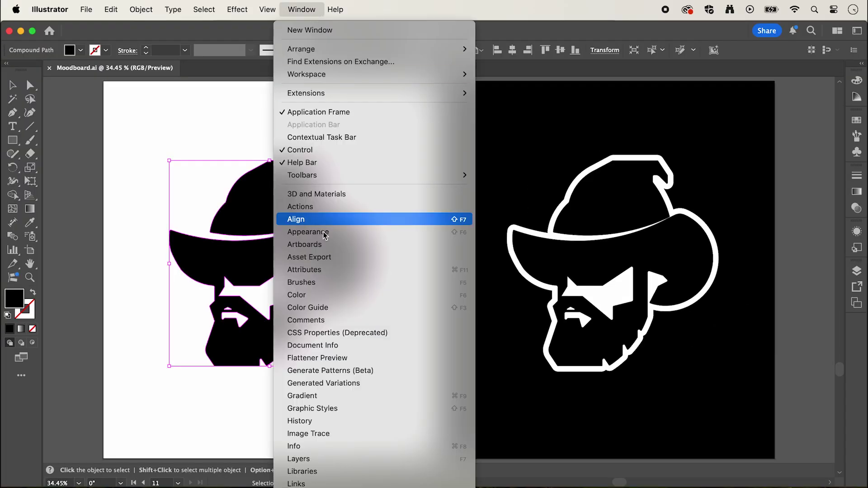
{"action": "scroll", "coordinate": [324, 226], "scroll_direction": "down", "scroll_amount": 6}
{"action": "scroll", "coordinate": [324, 259], "scroll_direction": "down", "scroll_amount": 3}
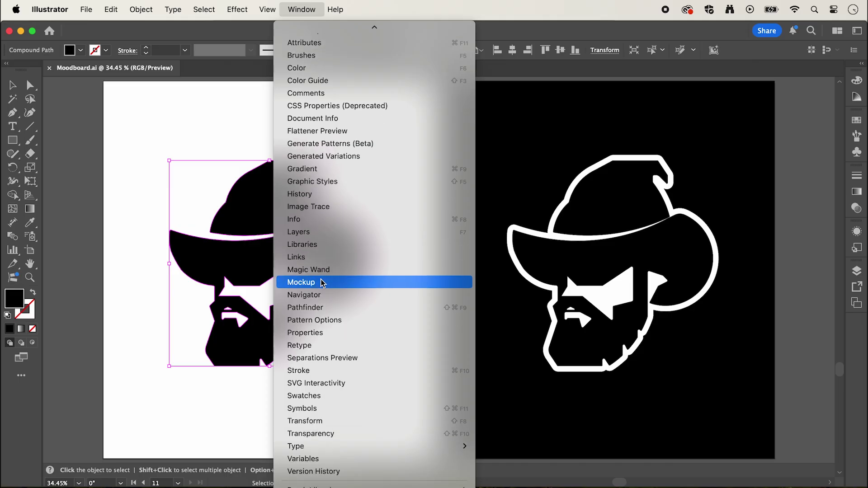
{"action": "left_click", "coordinate": [320, 281]}
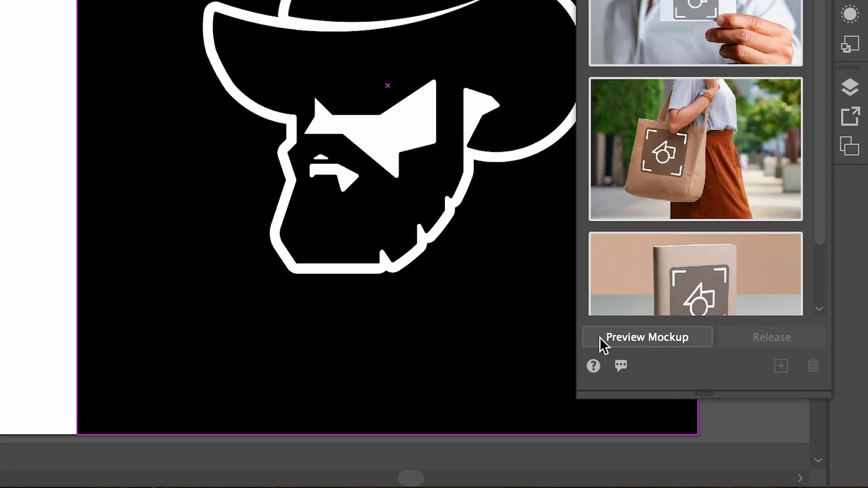
{"action": "left_click", "coordinate": [657, 341]}
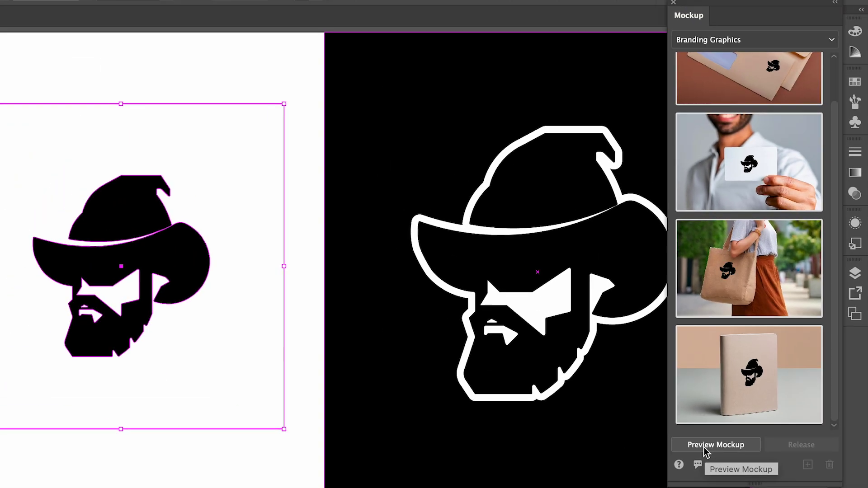
Place the Digital Devices tablet mockup on canvas and nudge the logo slightly on the tablet
{"action": "left_click", "coordinate": [768, 46]}
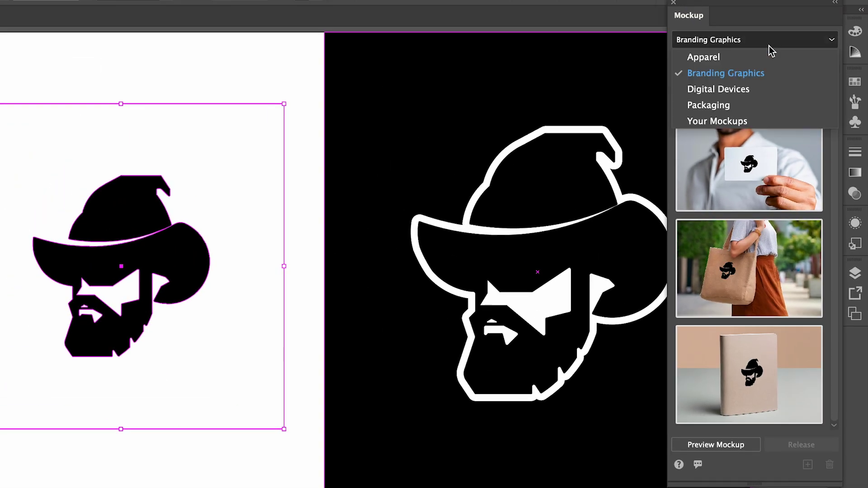
{"action": "left_click", "coordinate": [759, 84]}
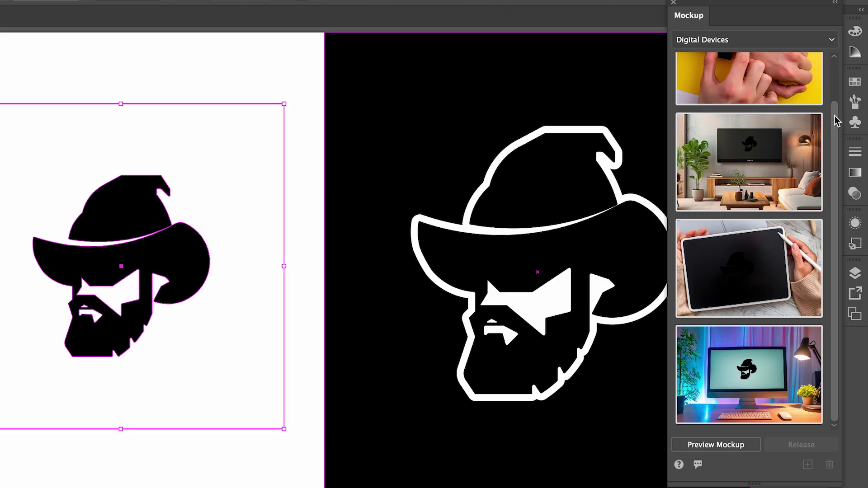
{"action": "left_click", "coordinate": [799, 39]}
{"action": "left_click", "coordinate": [757, 107]}
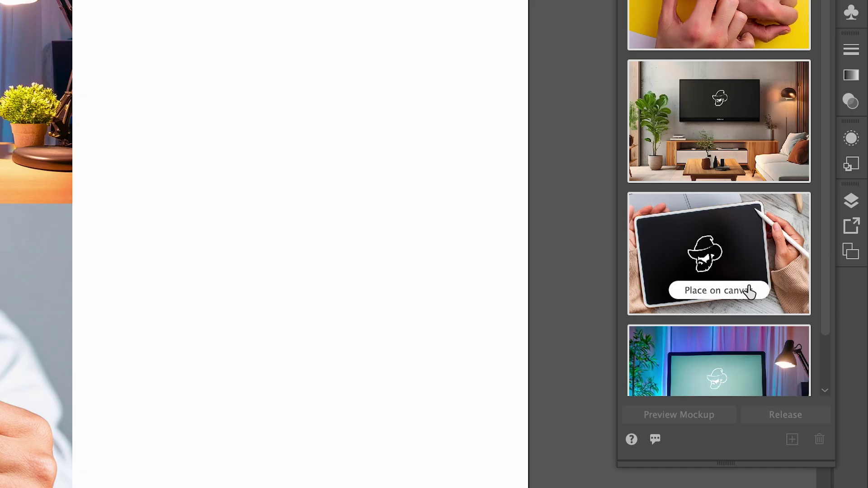
{"action": "left_click", "coordinate": [745, 292]}
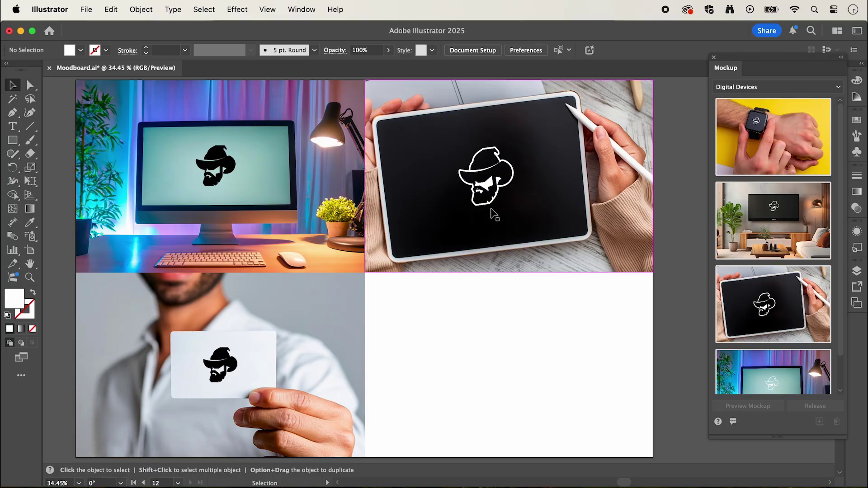
{"action": "double_click", "coordinate": [495, 195]}
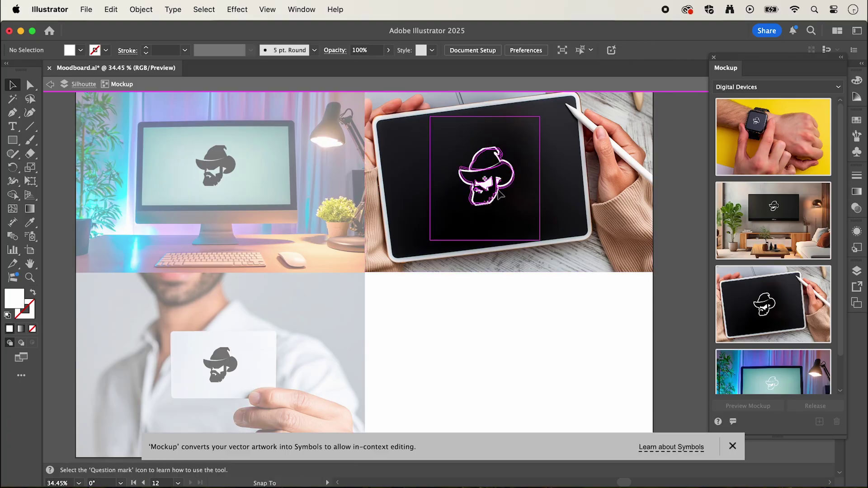
{"action": "mouse_move", "coordinate": [496, 192]}
{"action": "left_mouse_down"}
{"action": "mouse_move", "coordinate": [515, 194]}
{"action": "mouse_move", "coordinate": [533, 177]}
{"action": "mouse_move", "coordinate": [482, 178]}
{"action": "mouse_move", "coordinate": [483, 206]}
{"action": "mouse_move", "coordinate": [497, 197]}
{"action": "left_mouse_up"}
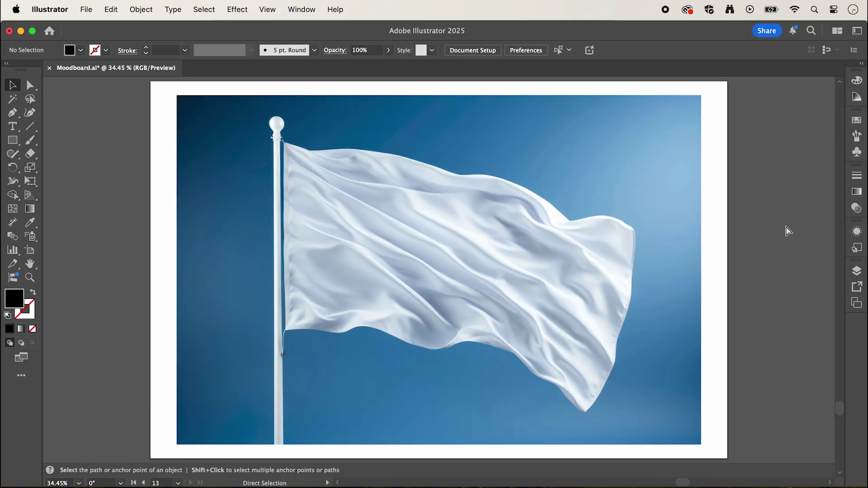
Center the logo on the flag and change its fill to purple #8233DD
{"action": "key", "text": "super+v"}
{"action": "left_click_drag", "start_coordinate": [495, 278], "coordinate": [509, 269]}
{"action": "double_click", "coordinate": [15, 308]}
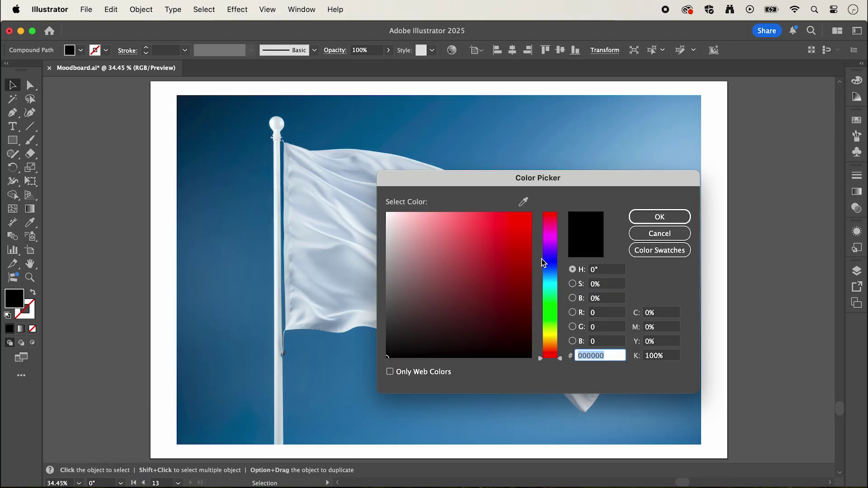
{"action": "left_click", "coordinate": [502, 230]}
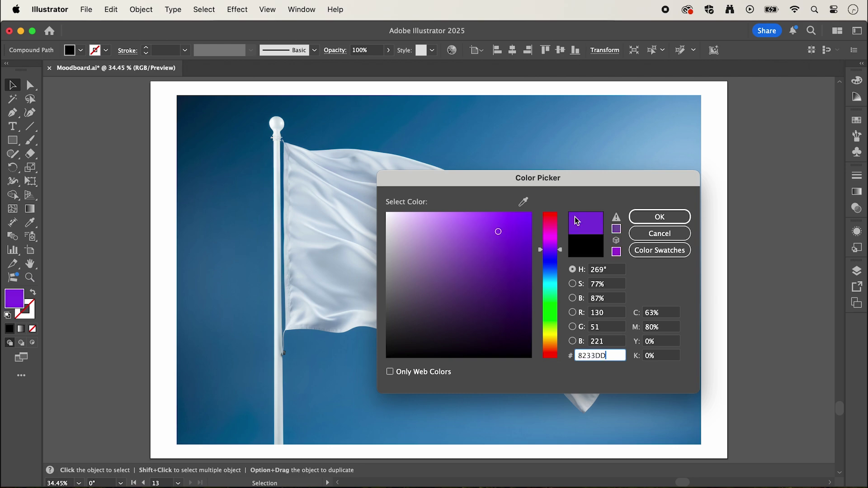
{"action": "left_click", "coordinate": [658, 218]}
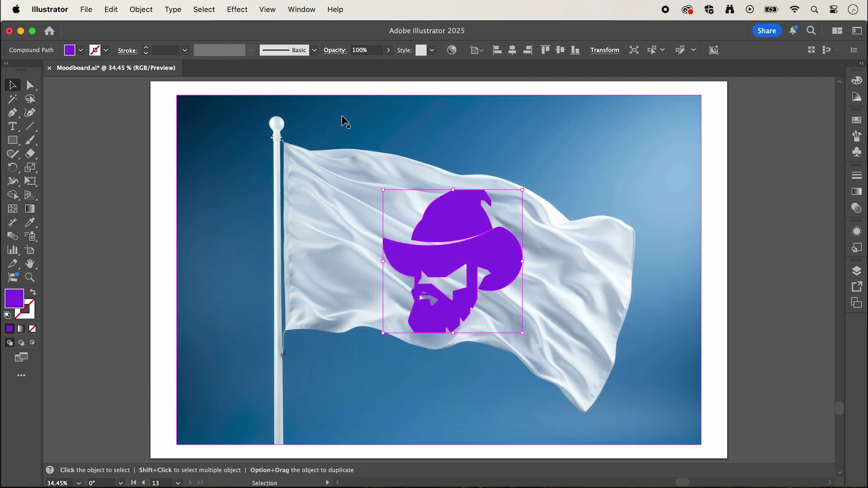
Create a mockup from the logo and flag photo with Object > Mockup, then enlarge the logo
{"action": "left_click", "coordinate": [283, 83]}
{"action": "left_click_drag", "start_coordinate": [408, 224], "coordinate": [563, 350]}
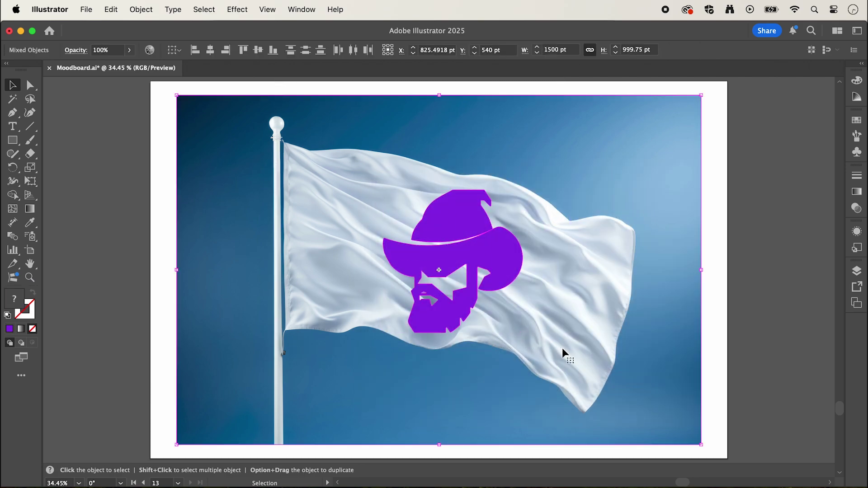
{"action": "left_click", "coordinate": [138, 10]}
{"action": "scroll", "coordinate": [164, 261], "scroll_direction": "down", "scroll_amount": 3}
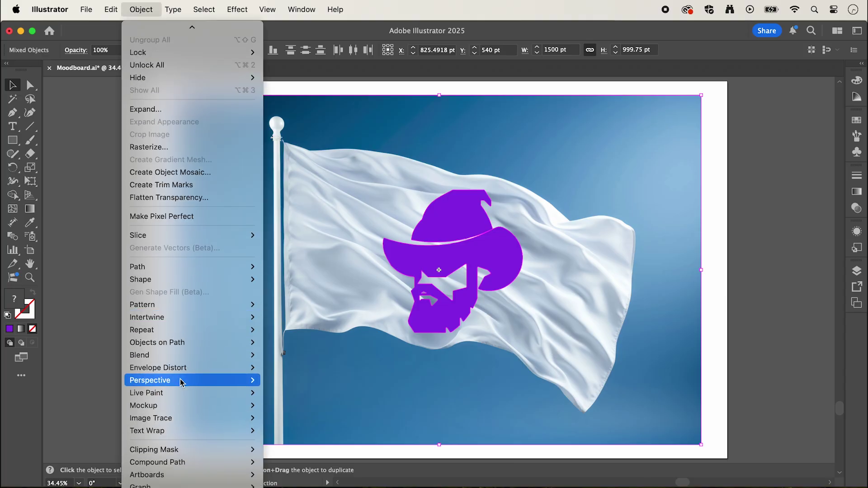
{"action": "mouse_move", "coordinate": [240, 410]}
{"action": "left_click", "coordinate": [285, 407]}
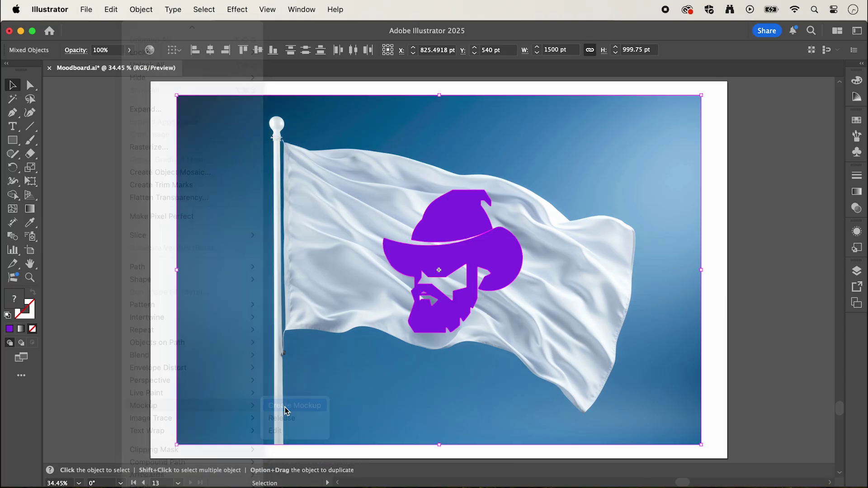
{"action": "left_click_drag", "start_coordinate": [537, 262], "coordinate": [557, 257]}
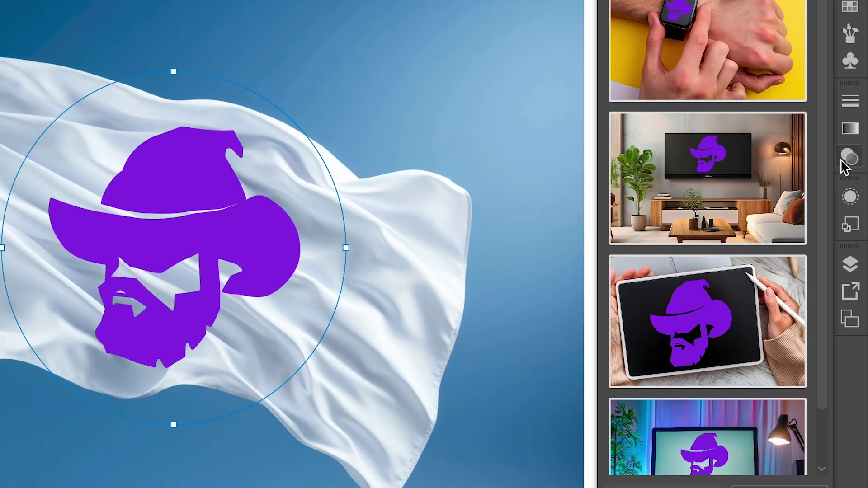
Set the logo's blend mode to Multiply and adjust its position on the flag
{"action": "left_click", "coordinate": [841, 158]}
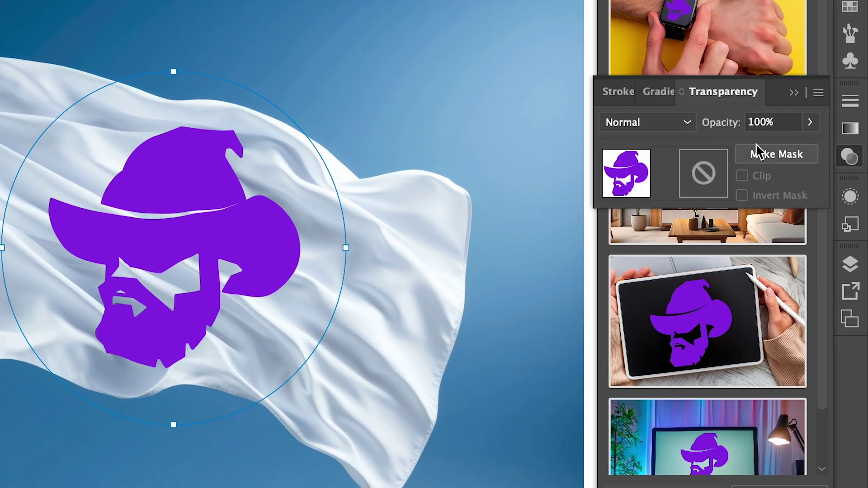
{"action": "left_click", "coordinate": [666, 127]}
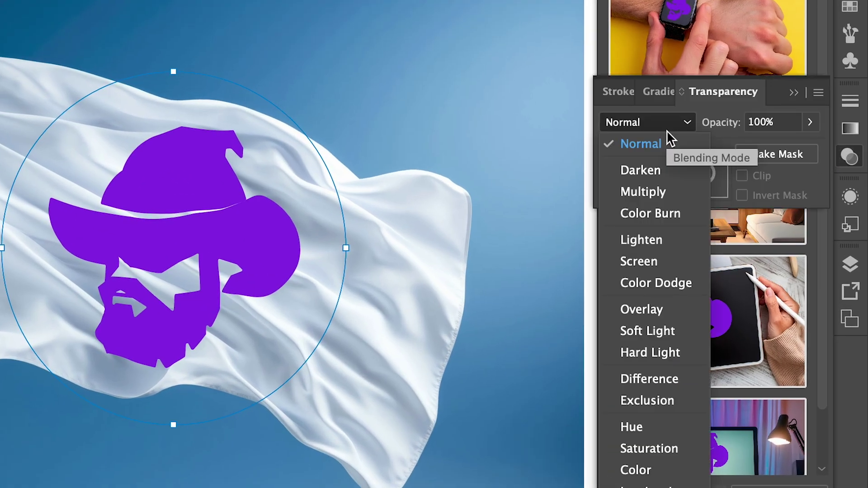
{"action": "left_click", "coordinate": [662, 192]}
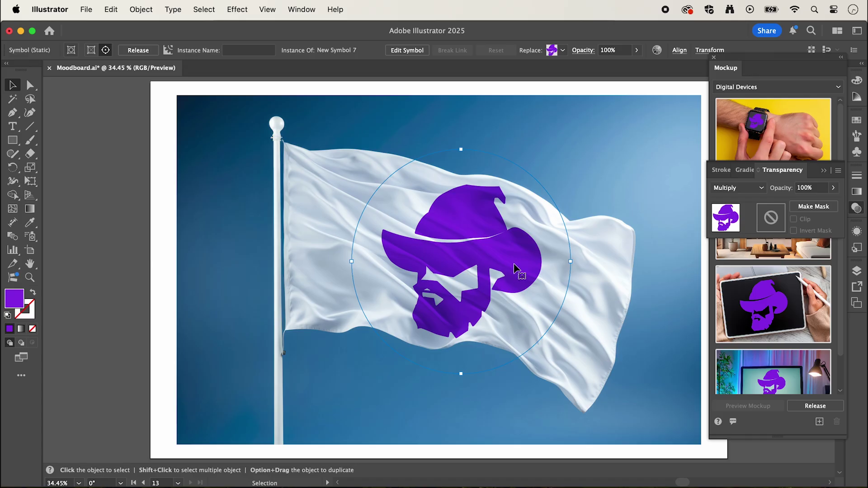
{"action": "left_click_drag", "start_coordinate": [274, 267], "coordinate": [204, 238]}
{"action": "left_click_drag", "start_coordinate": [477, 256], "coordinate": [509, 271]}
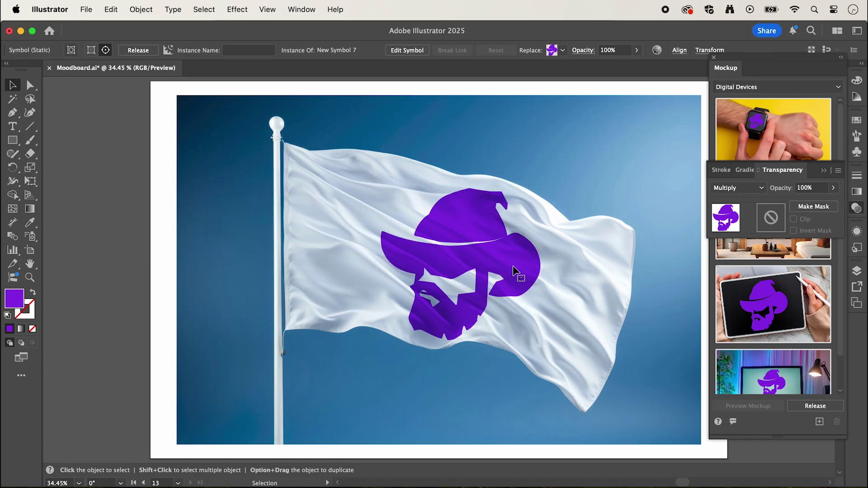